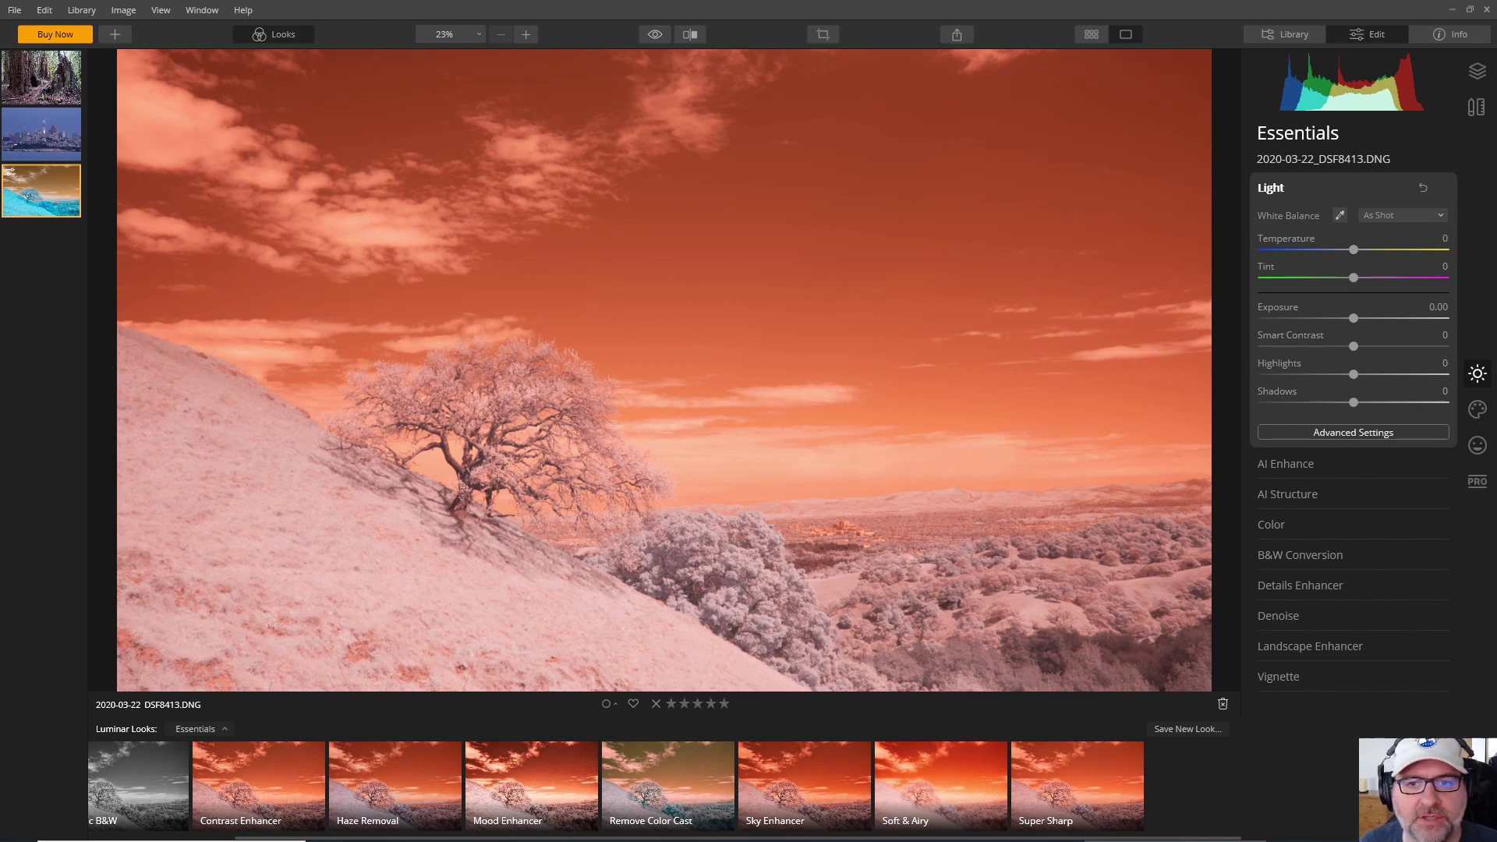
- Nudge the infrared photo's Temperature so white balance becomes Custom at Temperature 2
{"action": "left_click", "coordinate": [1400, 217]}
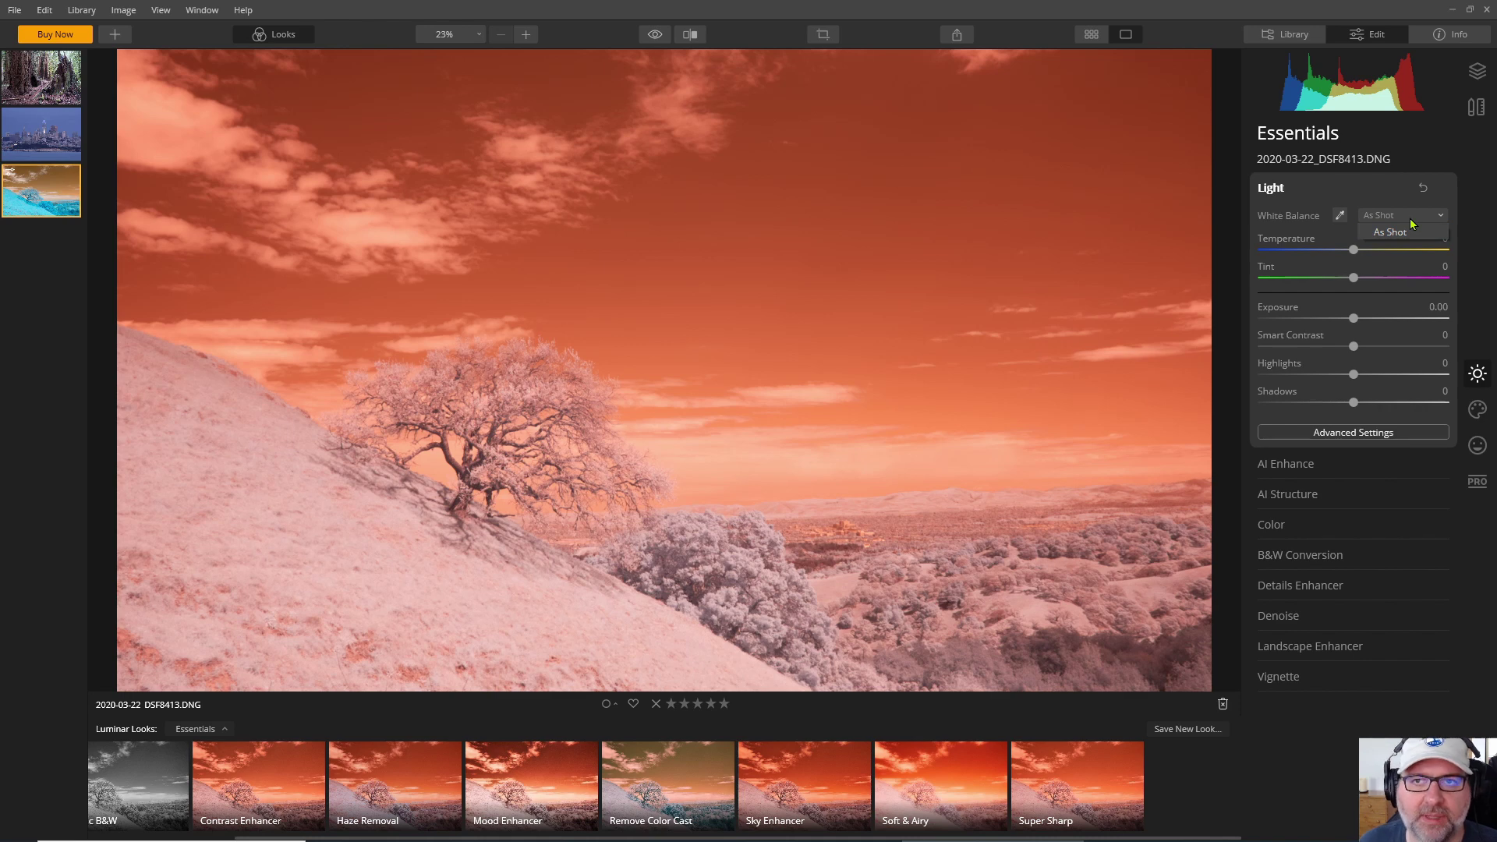
{"action": "left_click", "coordinate": [1412, 224]}
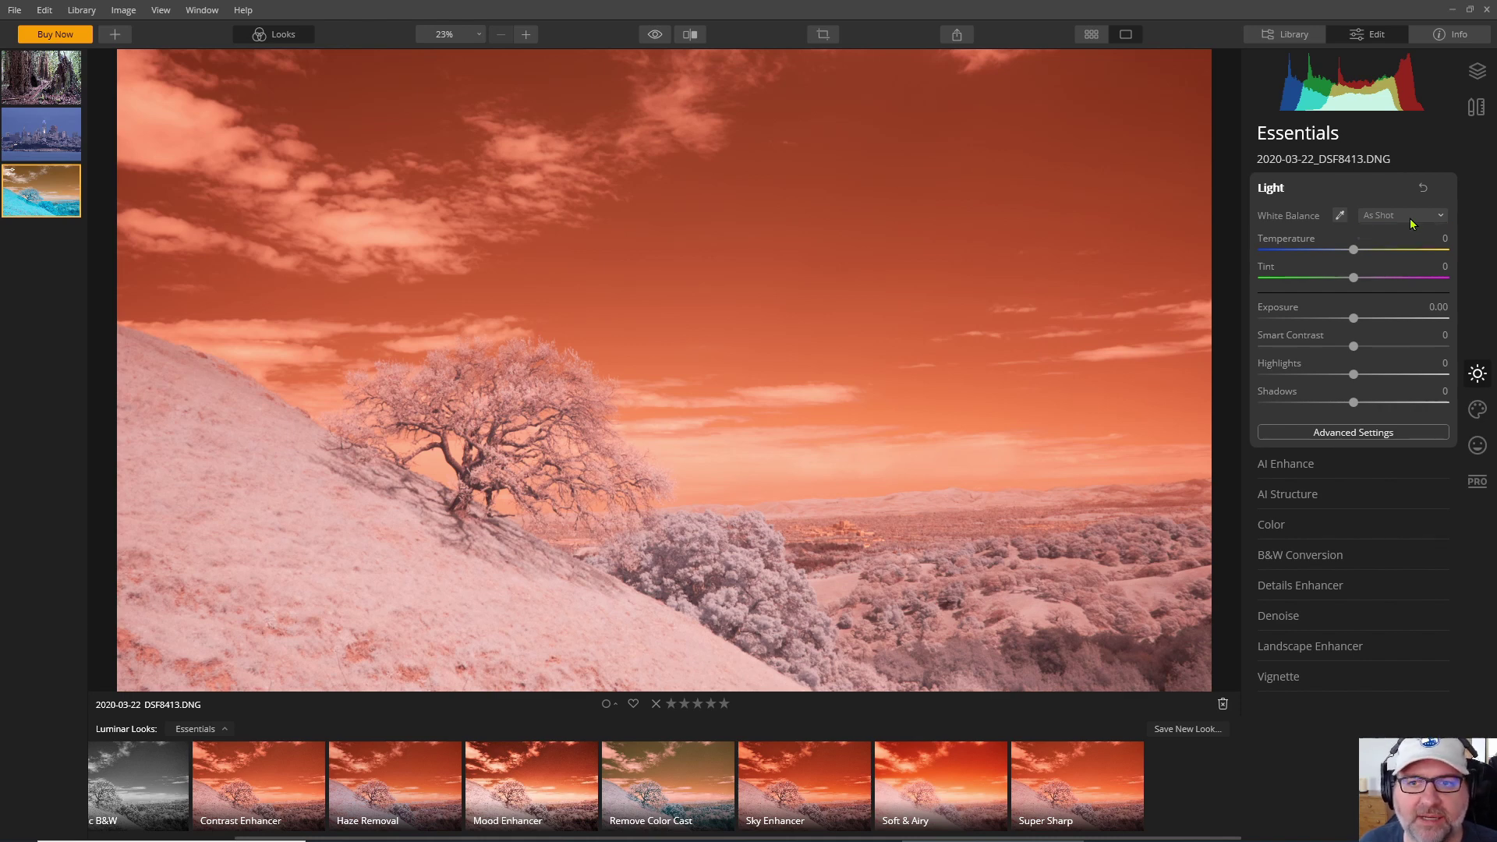
{"action": "mouse_move", "coordinate": [1353, 251]}
{"action": "left_mouse_down"}
{"action": "mouse_move", "coordinate": [1381, 251]}
{"action": "mouse_move", "coordinate": [1350, 250]}
{"action": "mouse_move", "coordinate": [1376, 264]}
{"action": "mouse_move", "coordinate": [1355, 266]}
{"action": "left_mouse_up"}
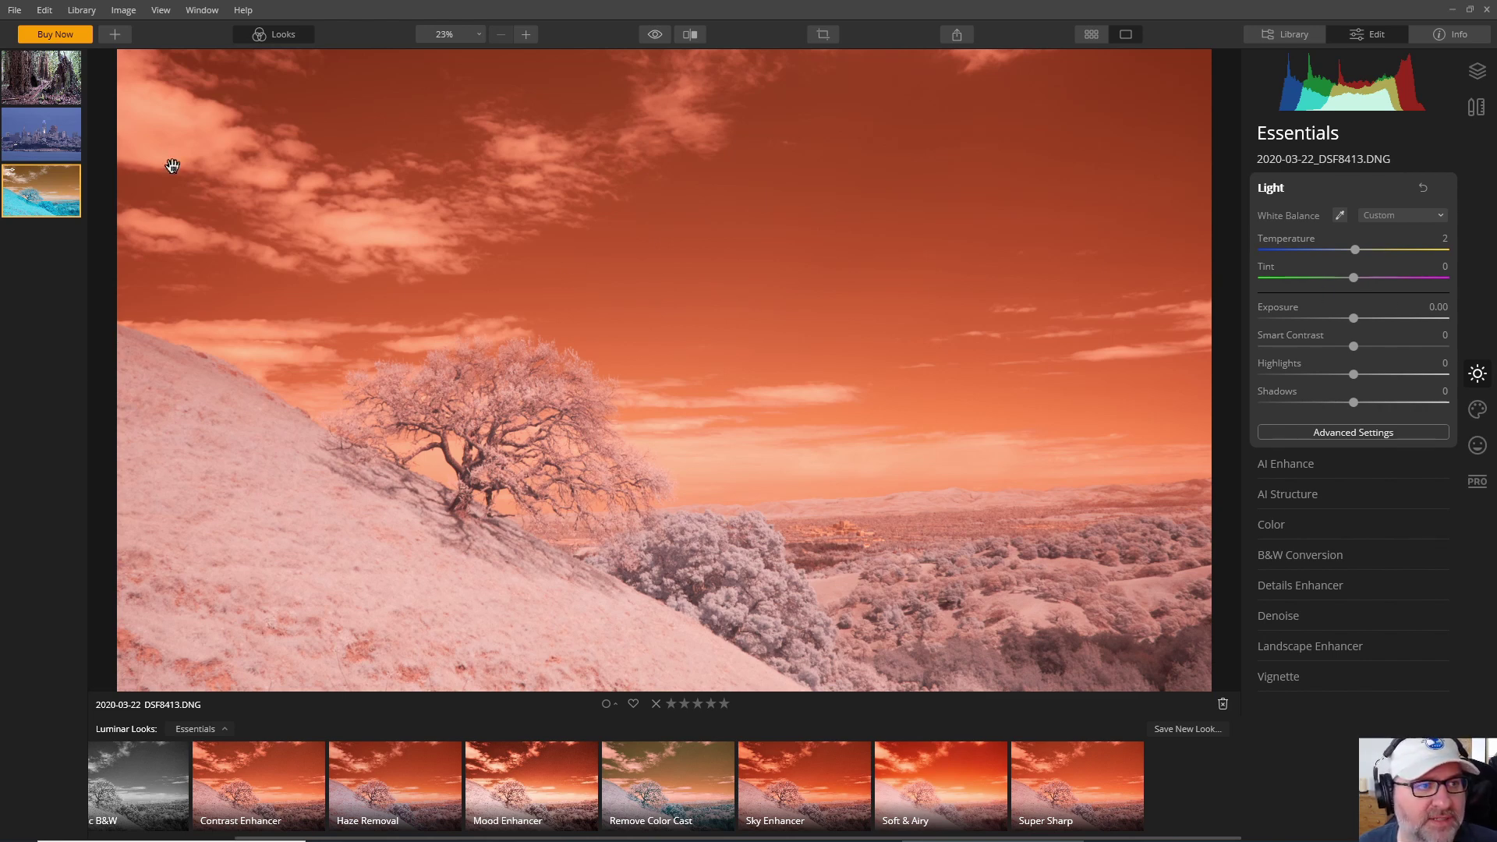
- Open the redwood forest photo and swing its Temperature slider to the extremes and back
{"action": "left_click", "coordinate": [42, 86]}
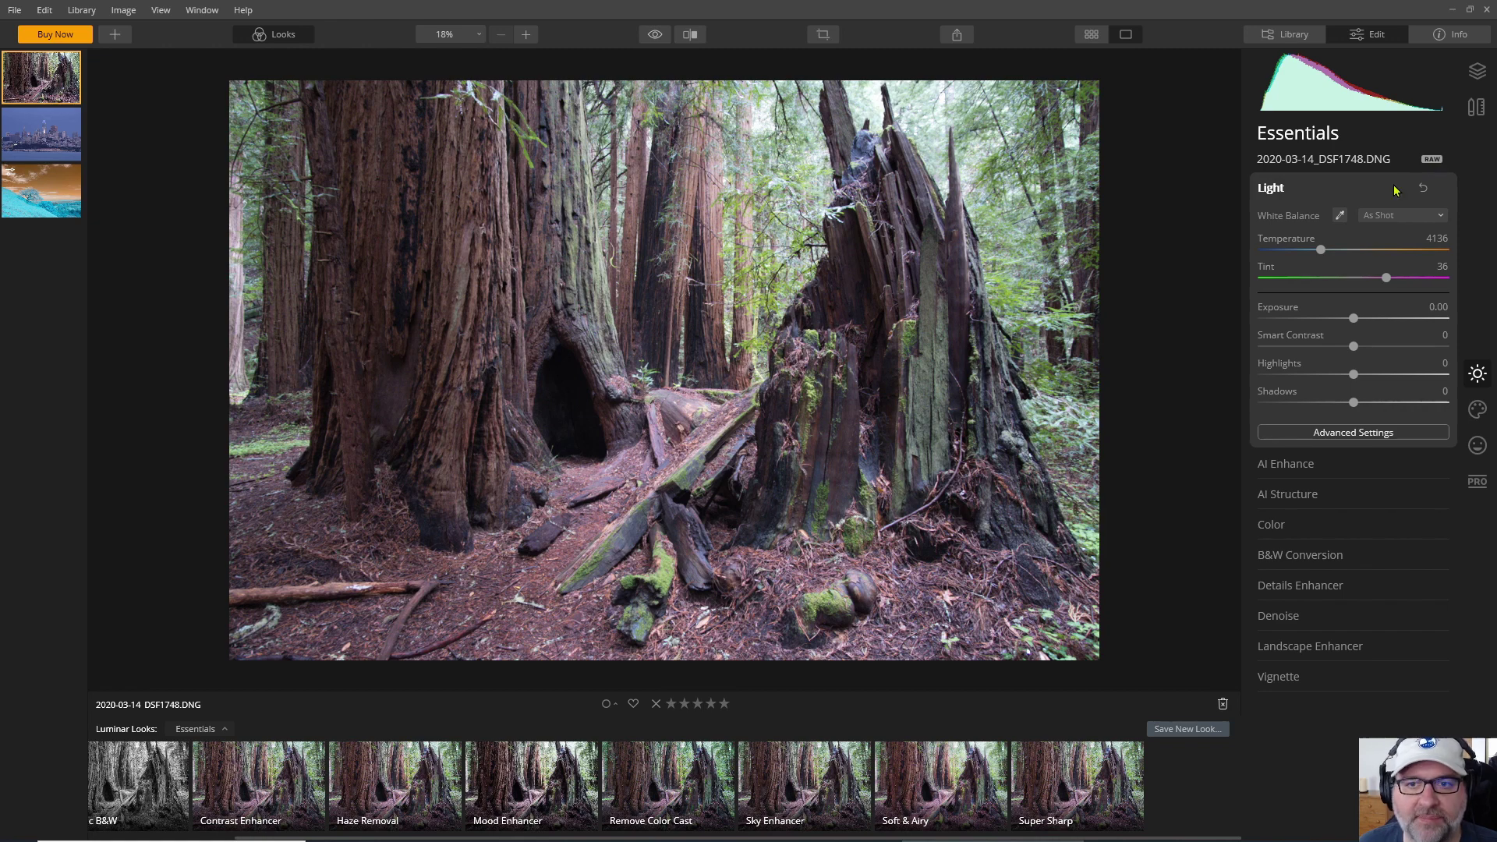
{"action": "left_click", "coordinate": [1420, 218]}
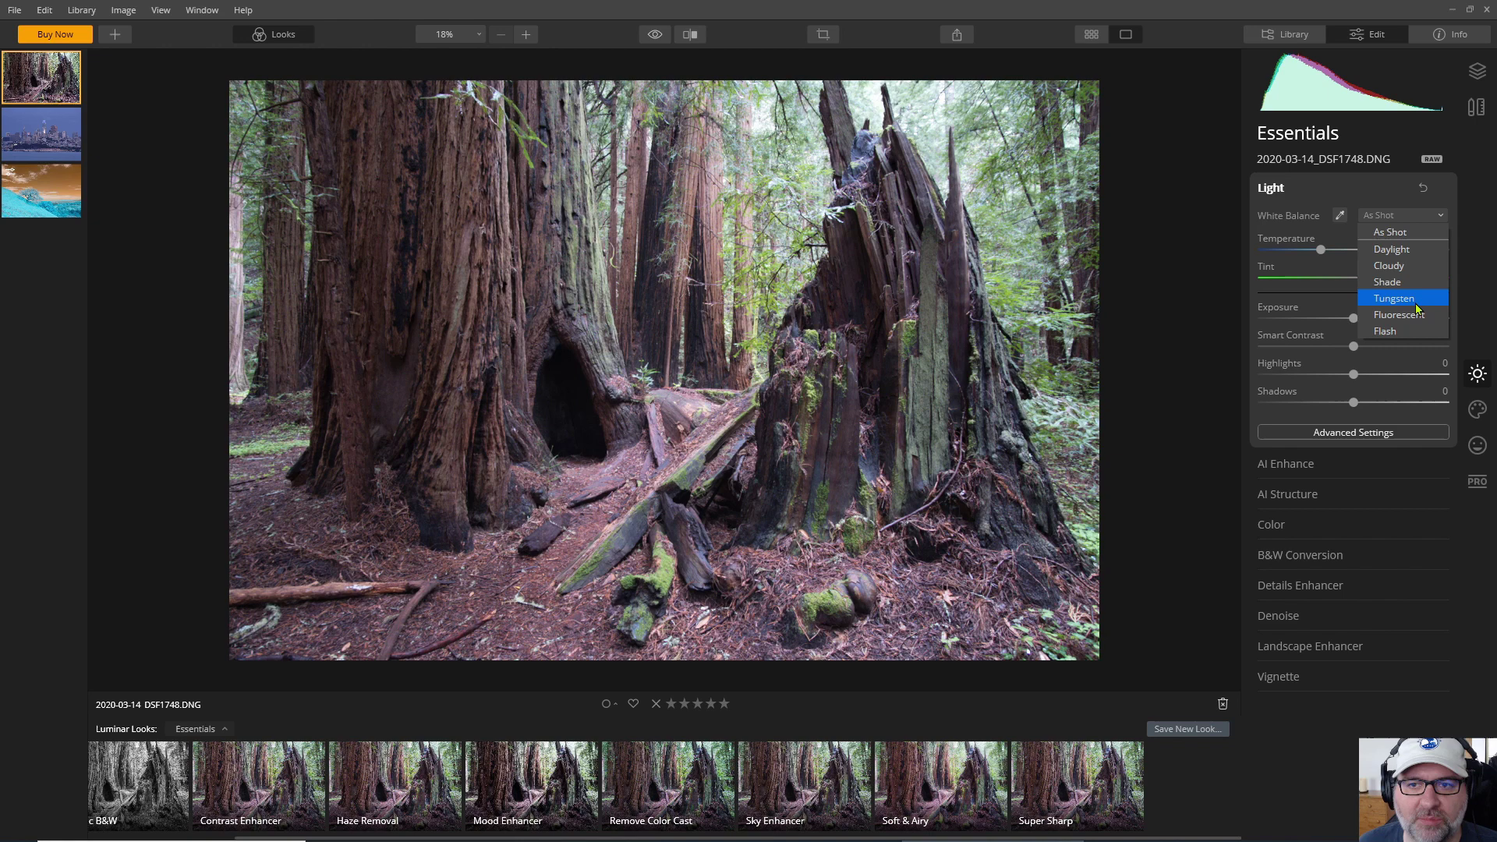
{"action": "left_click", "coordinate": [1356, 201]}
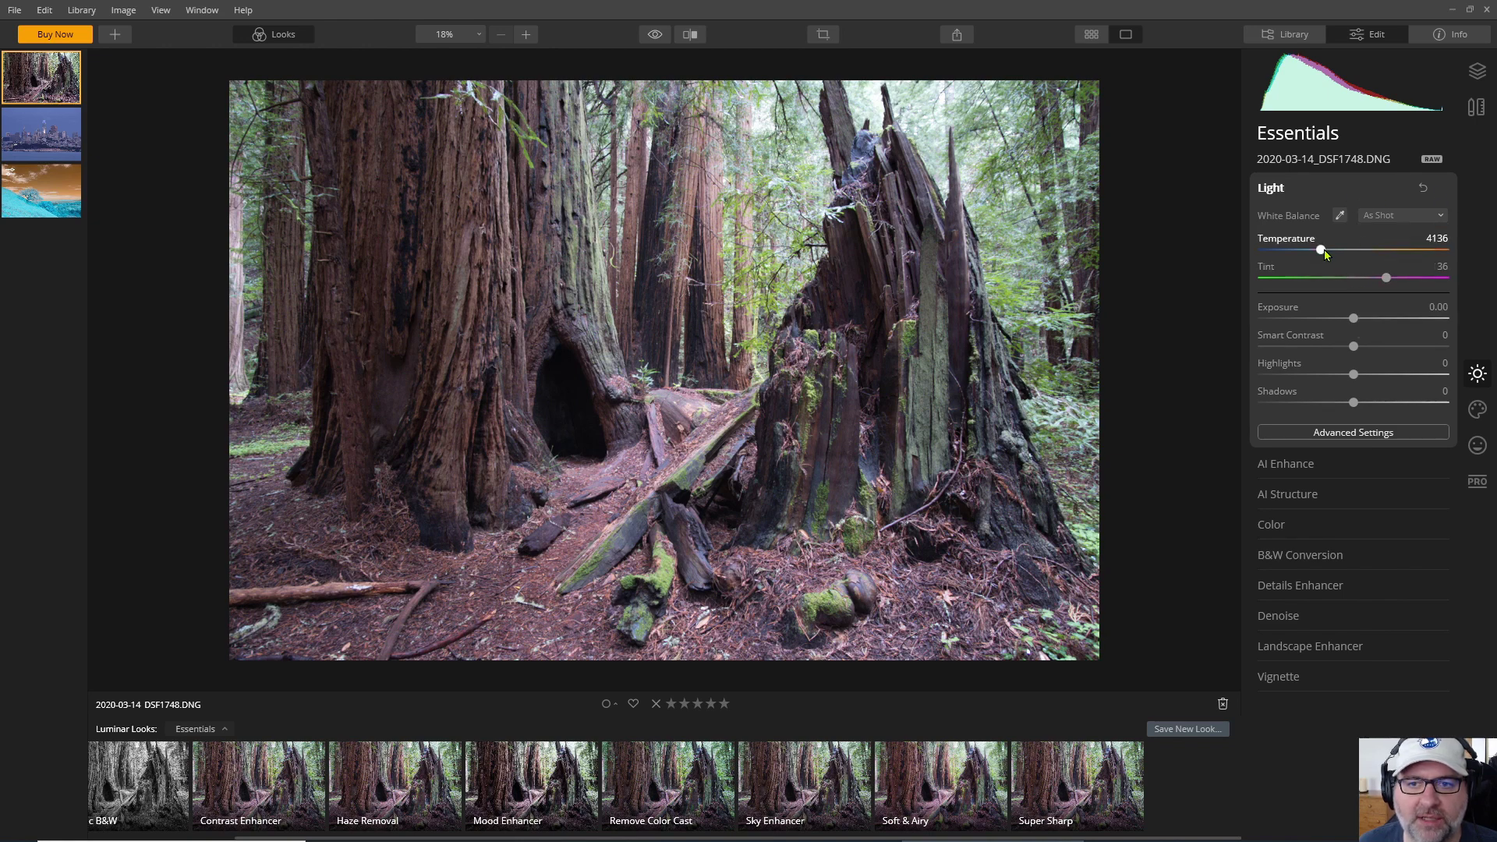
{"action": "left_click_drag", "start_coordinate": [1322, 250], "coordinate": [1466, 269]}
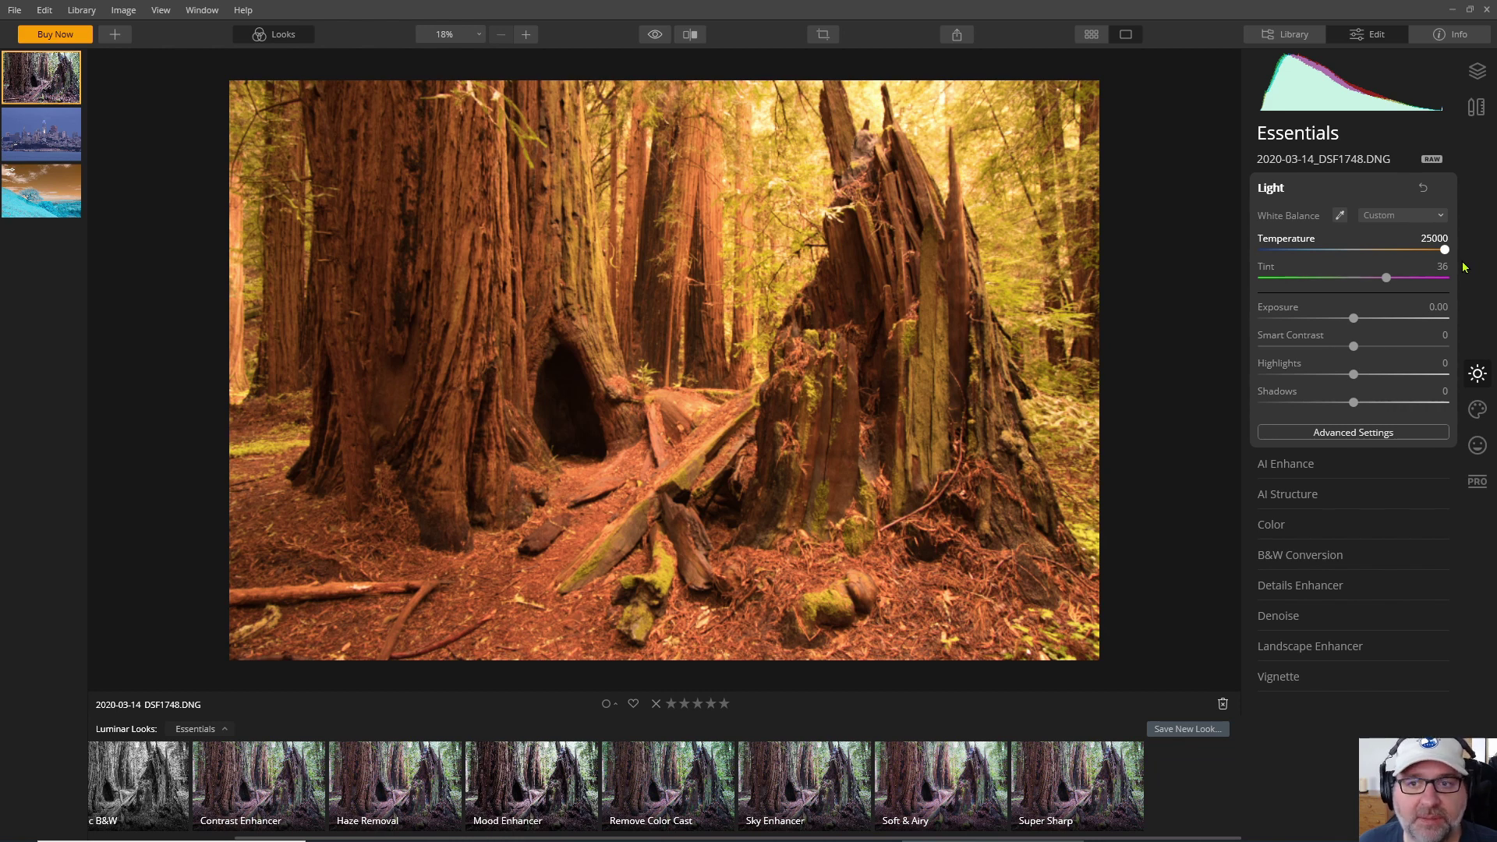
{"action": "left_click_drag", "start_coordinate": [1445, 250], "coordinate": [1345, 265]}
- Set the redwood white balance from a neutral spot (Temperature 3914, Tint 19), then go to the skyline photo
{"action": "left_click", "coordinate": [1339, 215]}
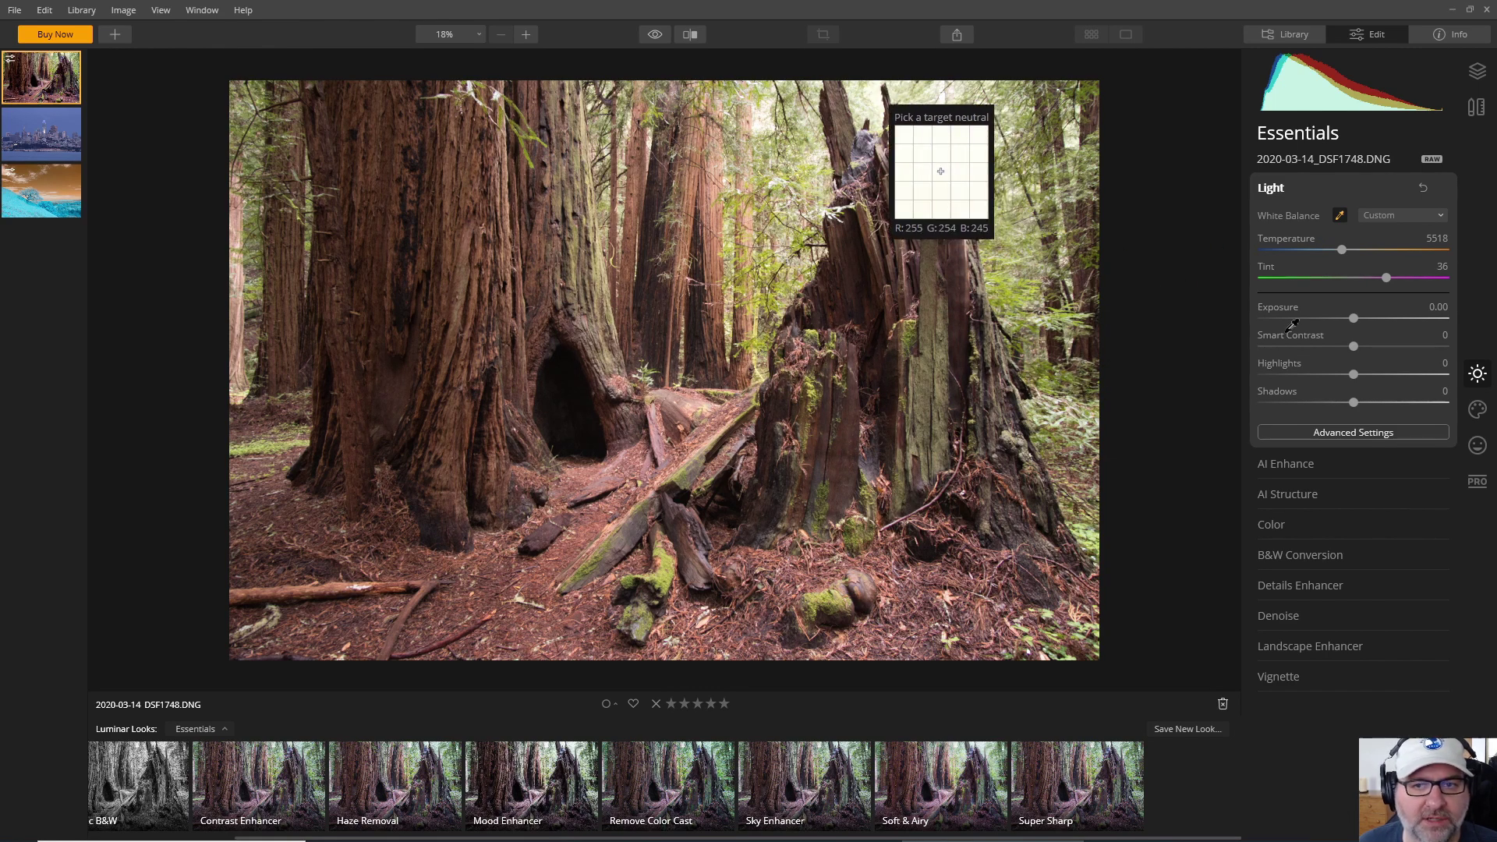
{"action": "left_click", "coordinate": [1401, 244]}
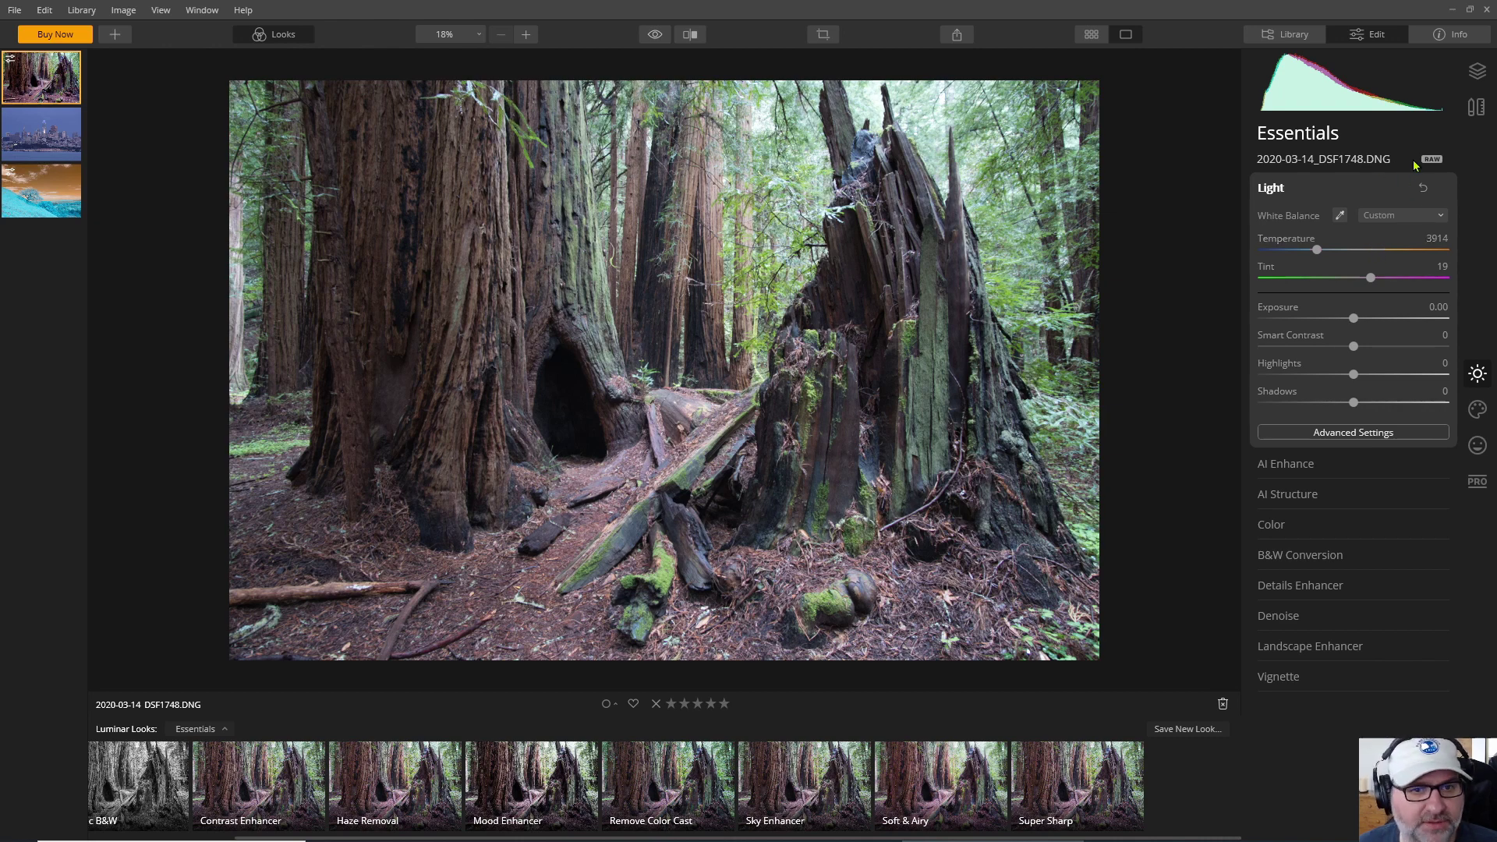
{"action": "key", "text": "Right"}
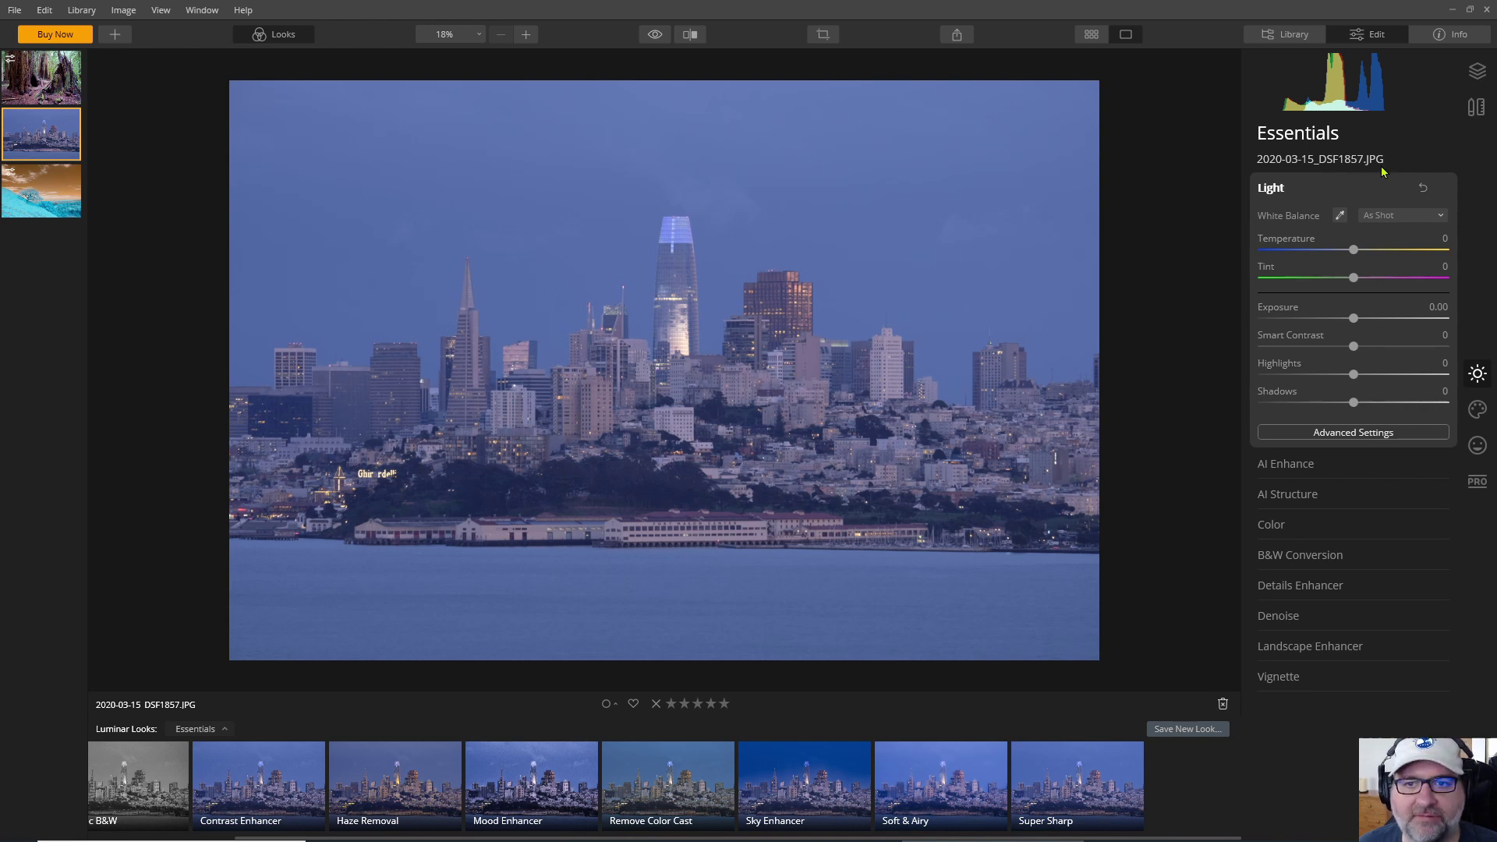
- Warm the skyline photo slightly to a Custom white balance at Temperature 14
{"action": "left_click", "coordinate": [1427, 218]}
{"action": "left_click", "coordinate": [1427, 219]}
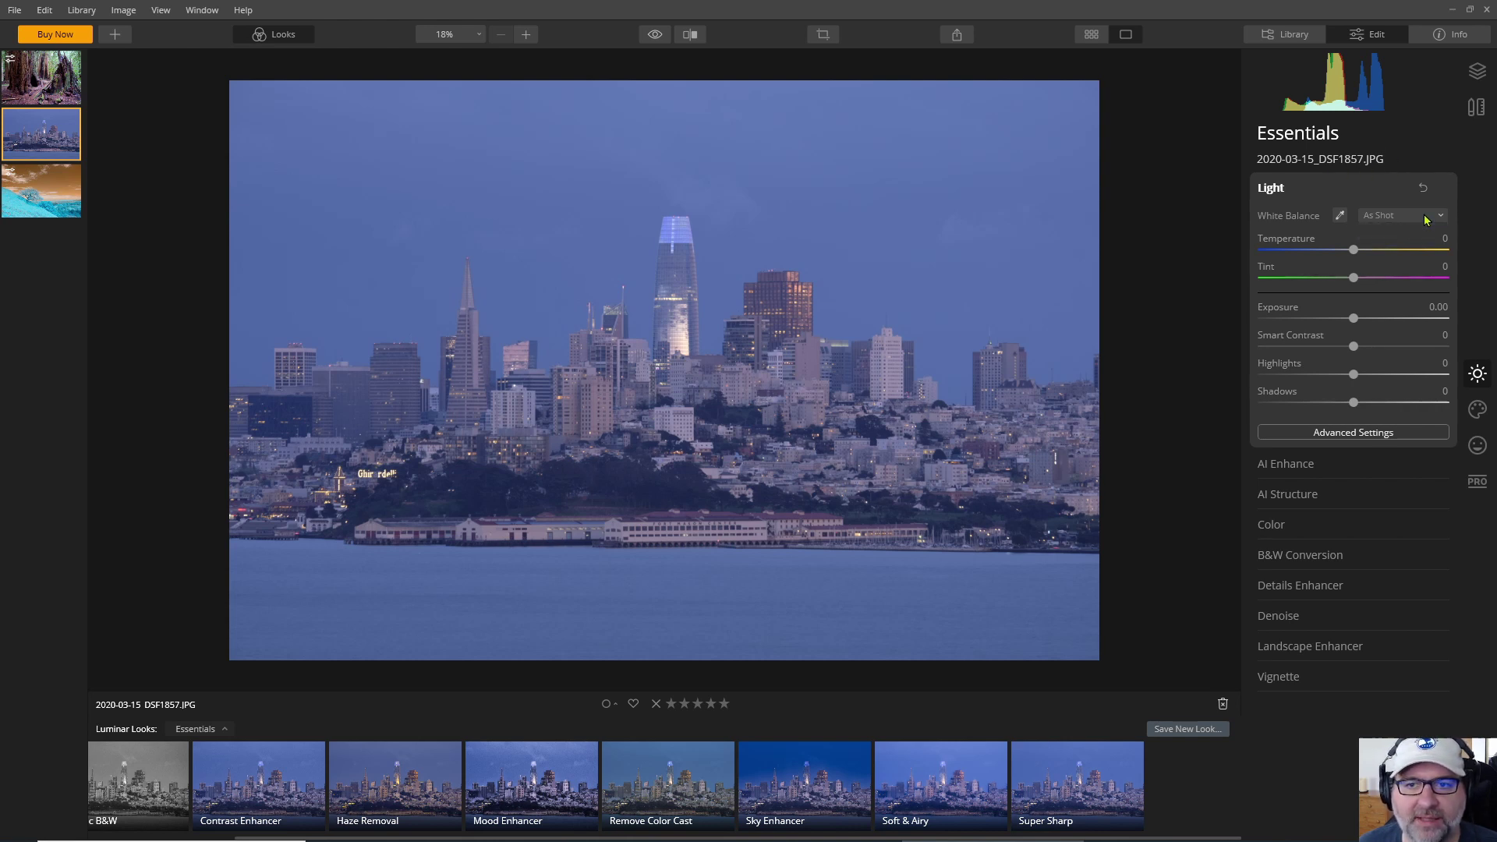
{"action": "left_click", "coordinate": [1427, 219]}
{"action": "left_click", "coordinate": [1427, 219]}
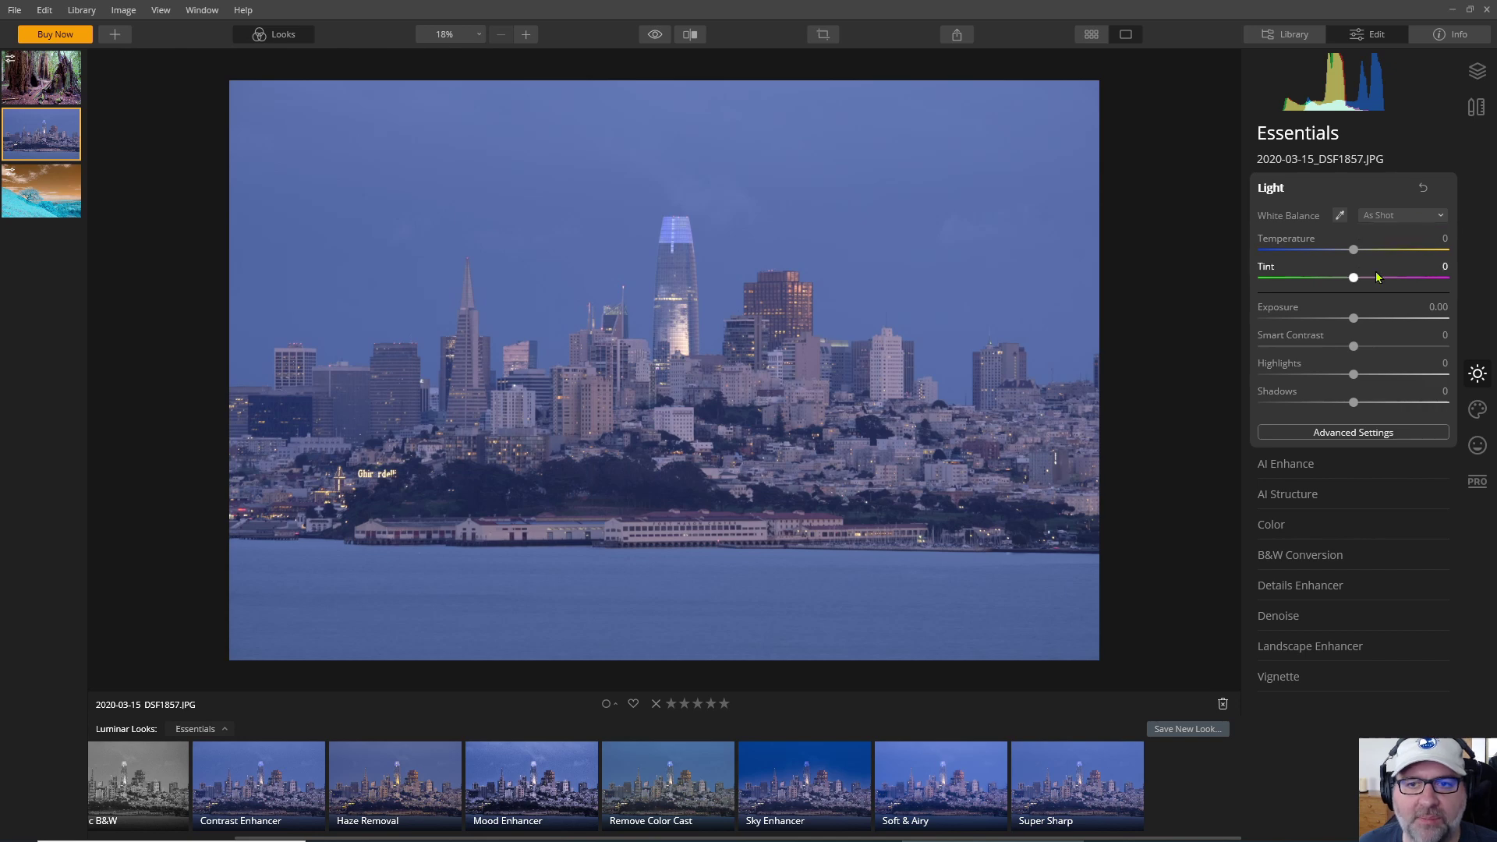
{"action": "left_click_drag", "start_coordinate": [1355, 252], "coordinate": [1355, 257]}
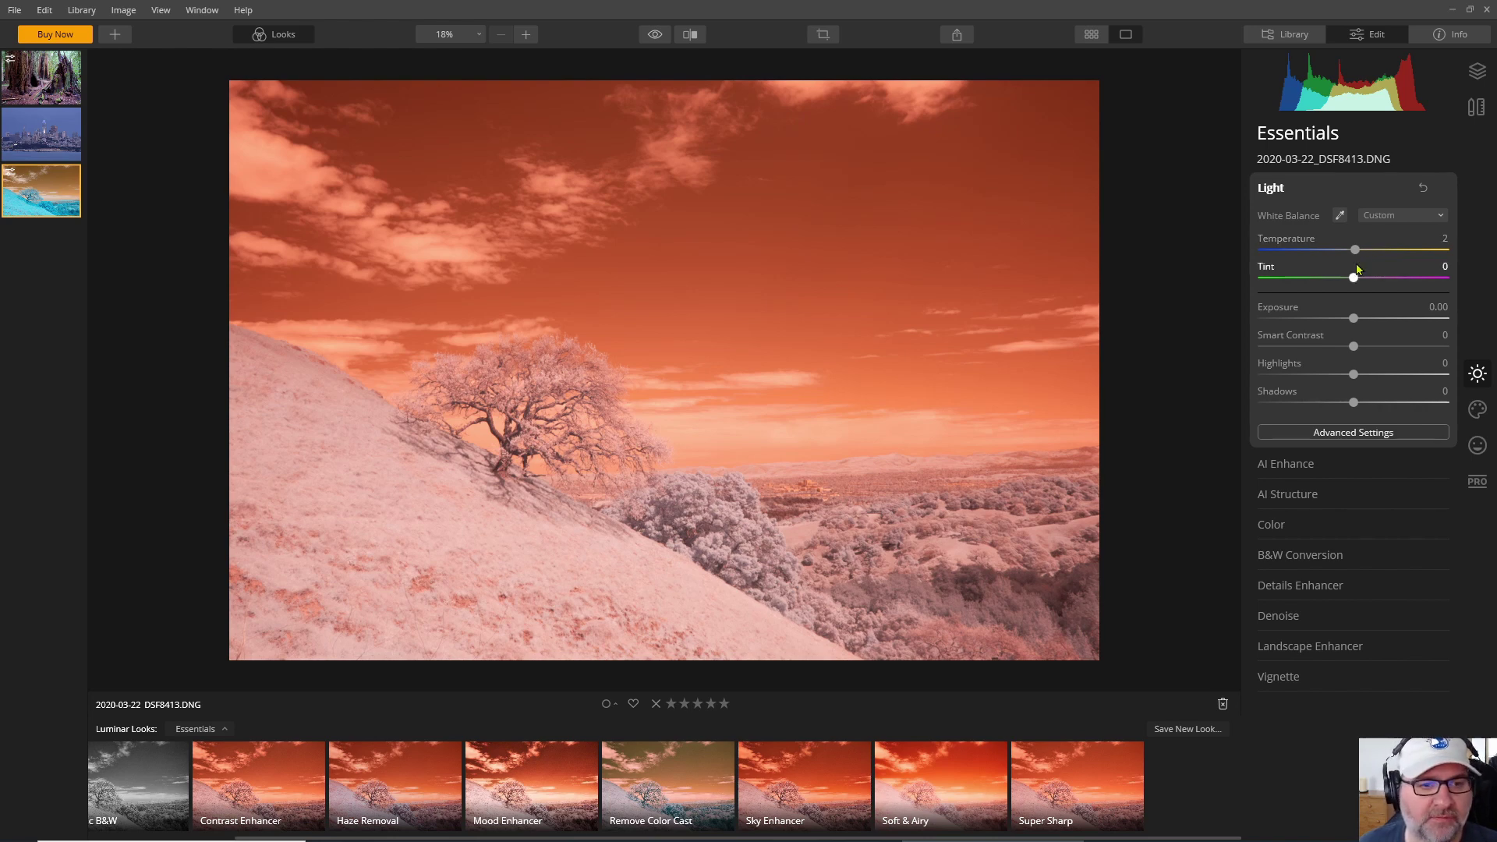
- Sample the sky with the white balance eyedropper, giving Temperature -47 and Tint -18
{"action": "left_click", "coordinate": [1340, 215]}
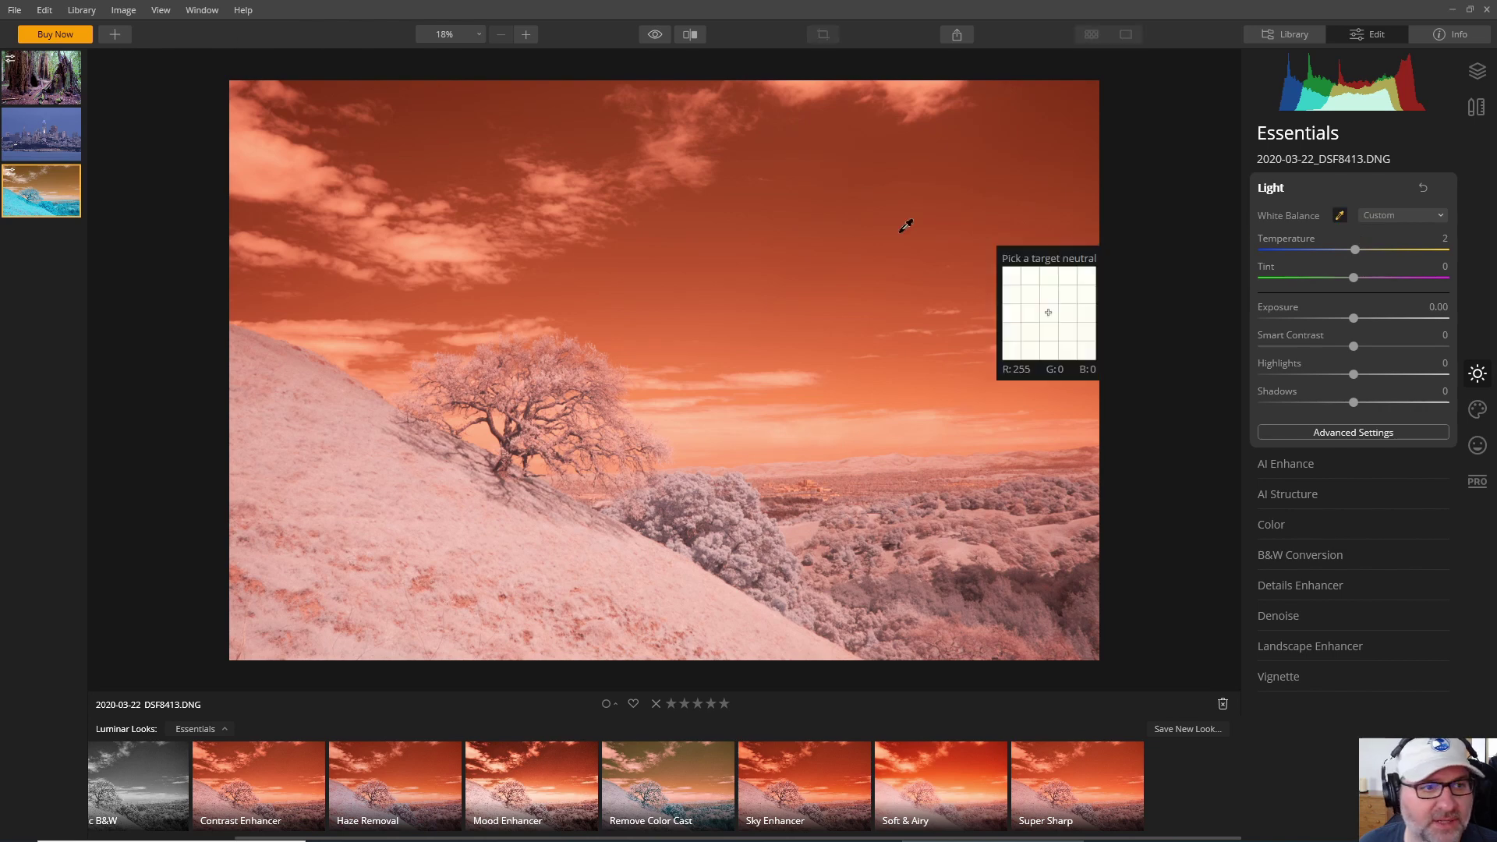
{"action": "left_click", "coordinate": [275, 149]}
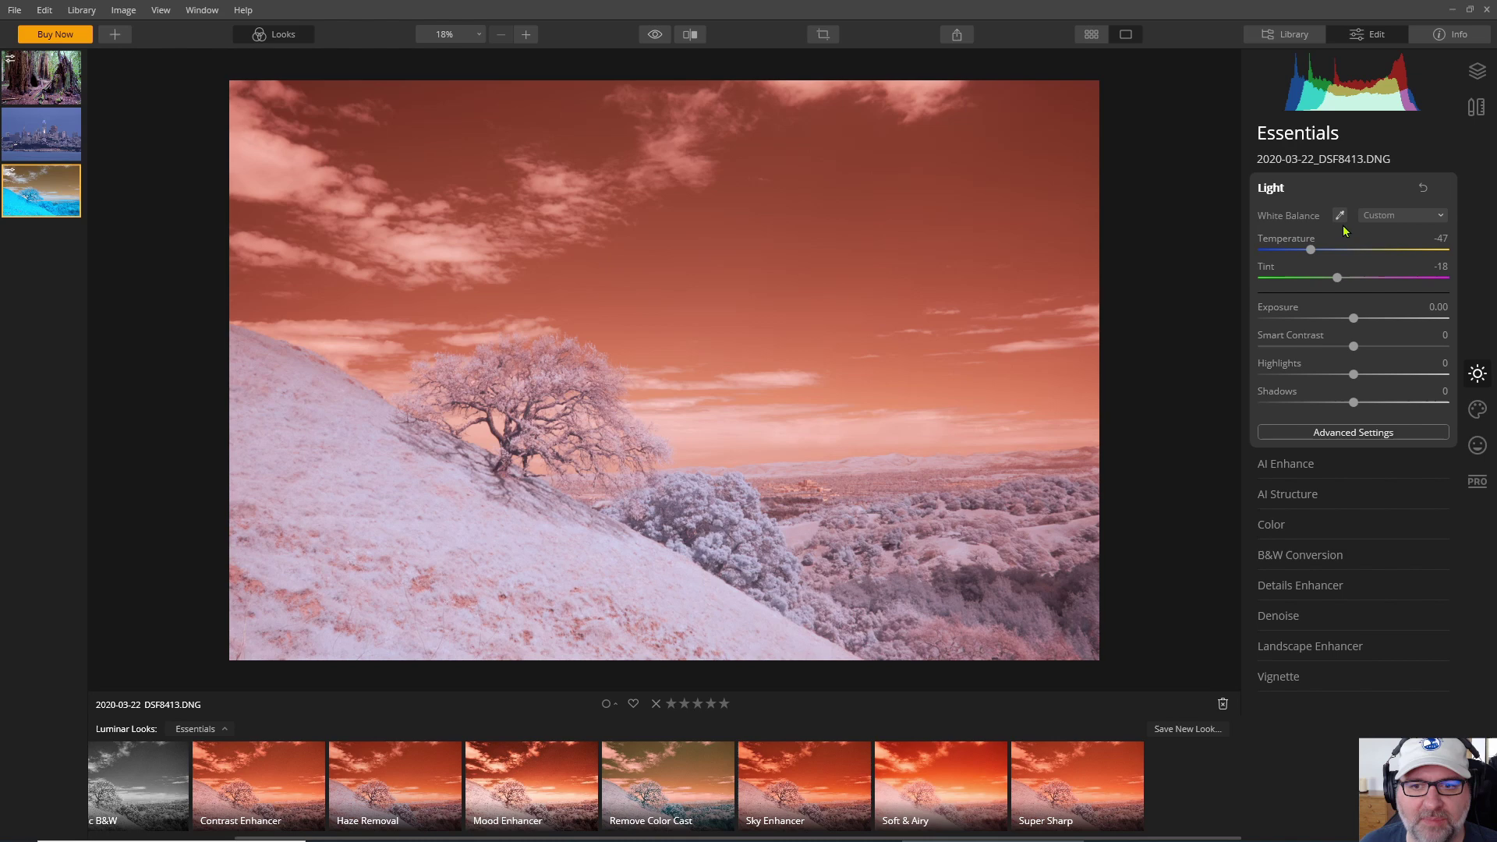
- Add a new adjustment layer above the photo and name it 'Invert'
{"action": "left_click", "coordinate": [1478, 72]}
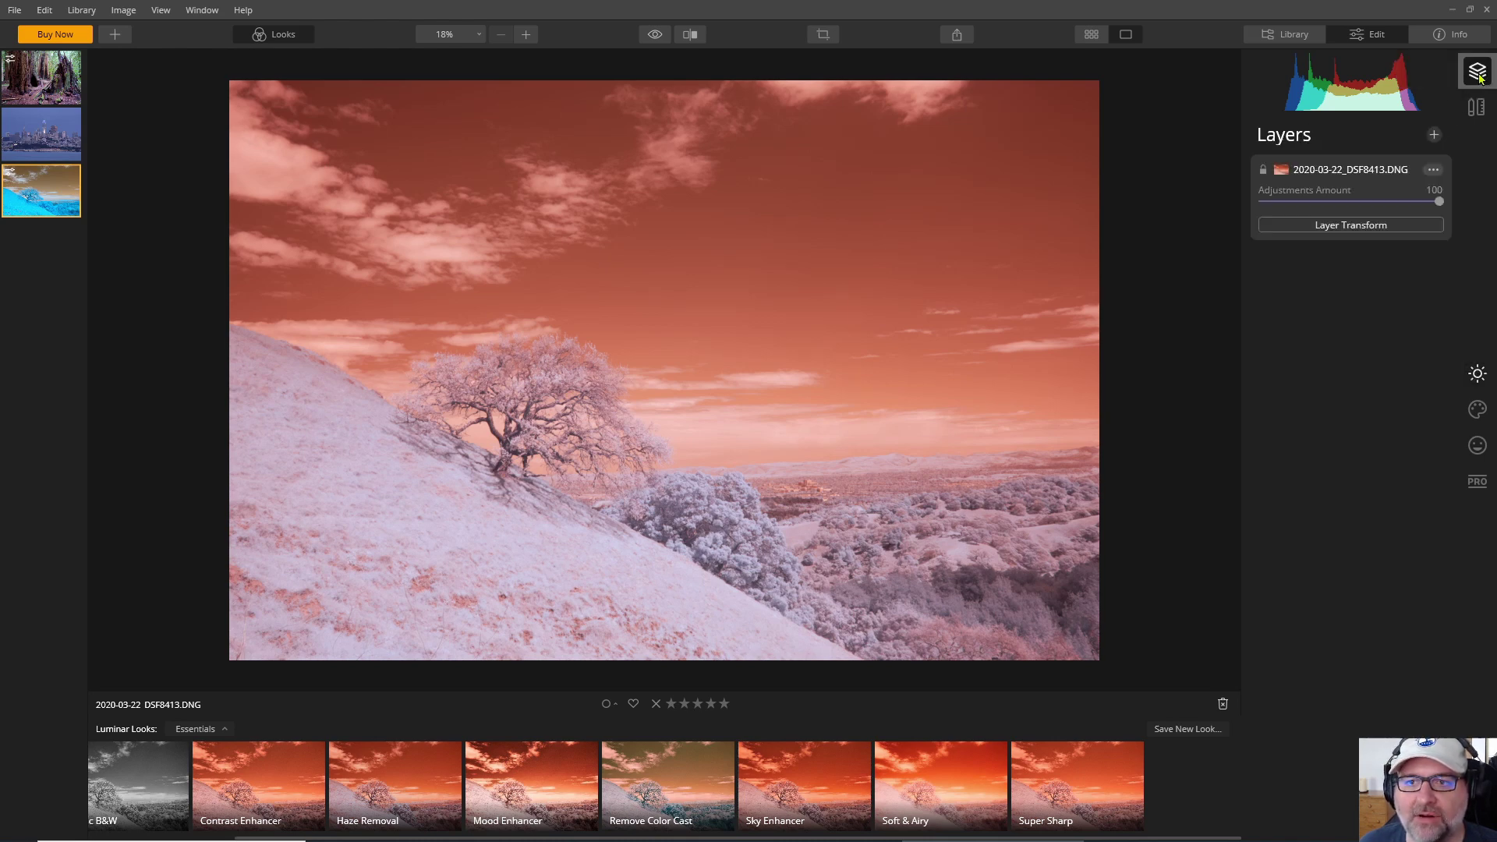
{"action": "left_click", "coordinate": [1435, 136]}
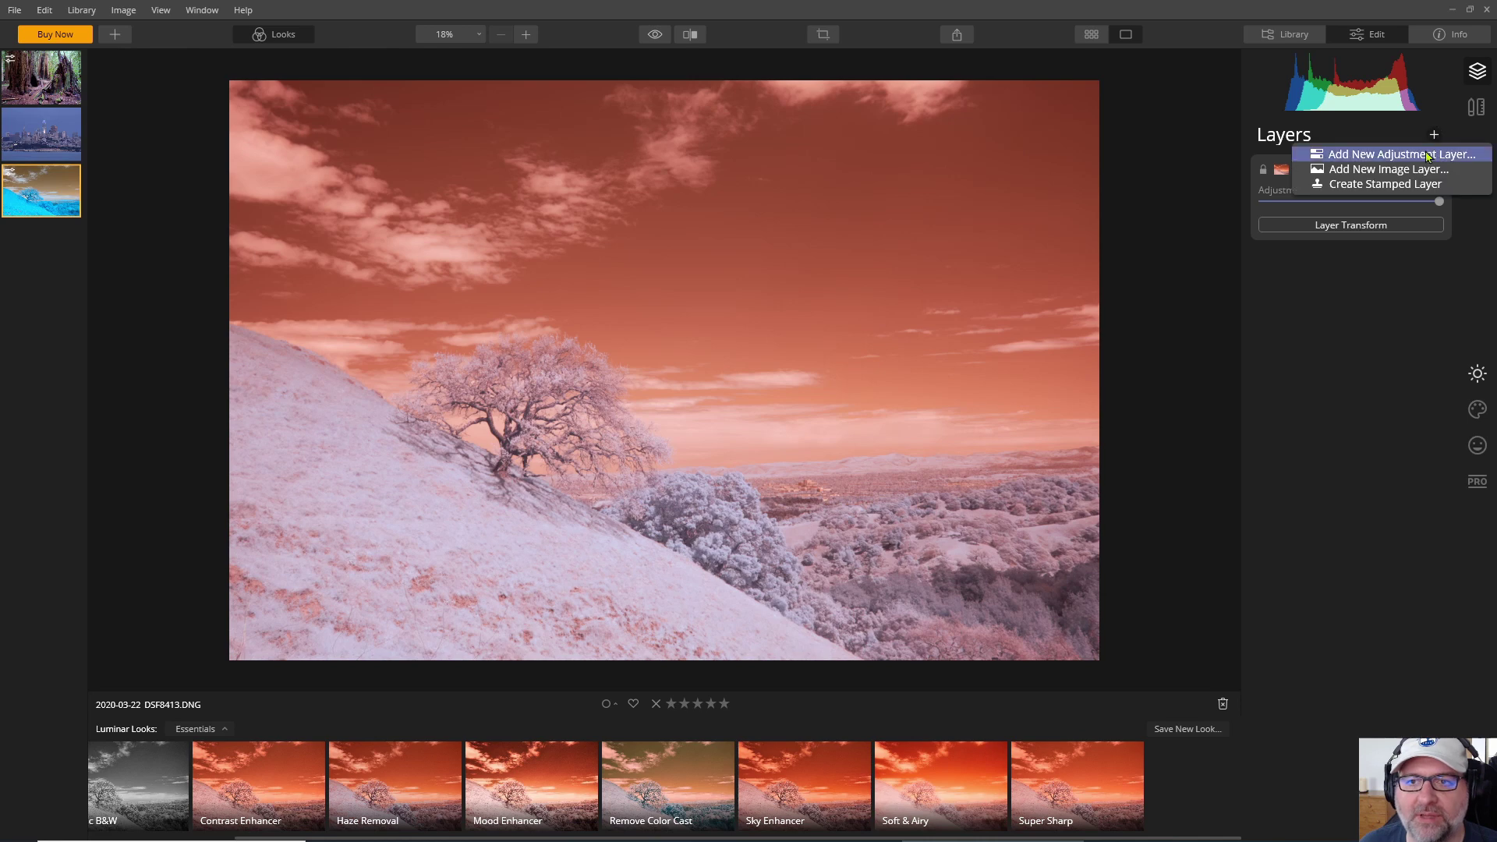
{"action": "left_click", "coordinate": [1424, 154]}
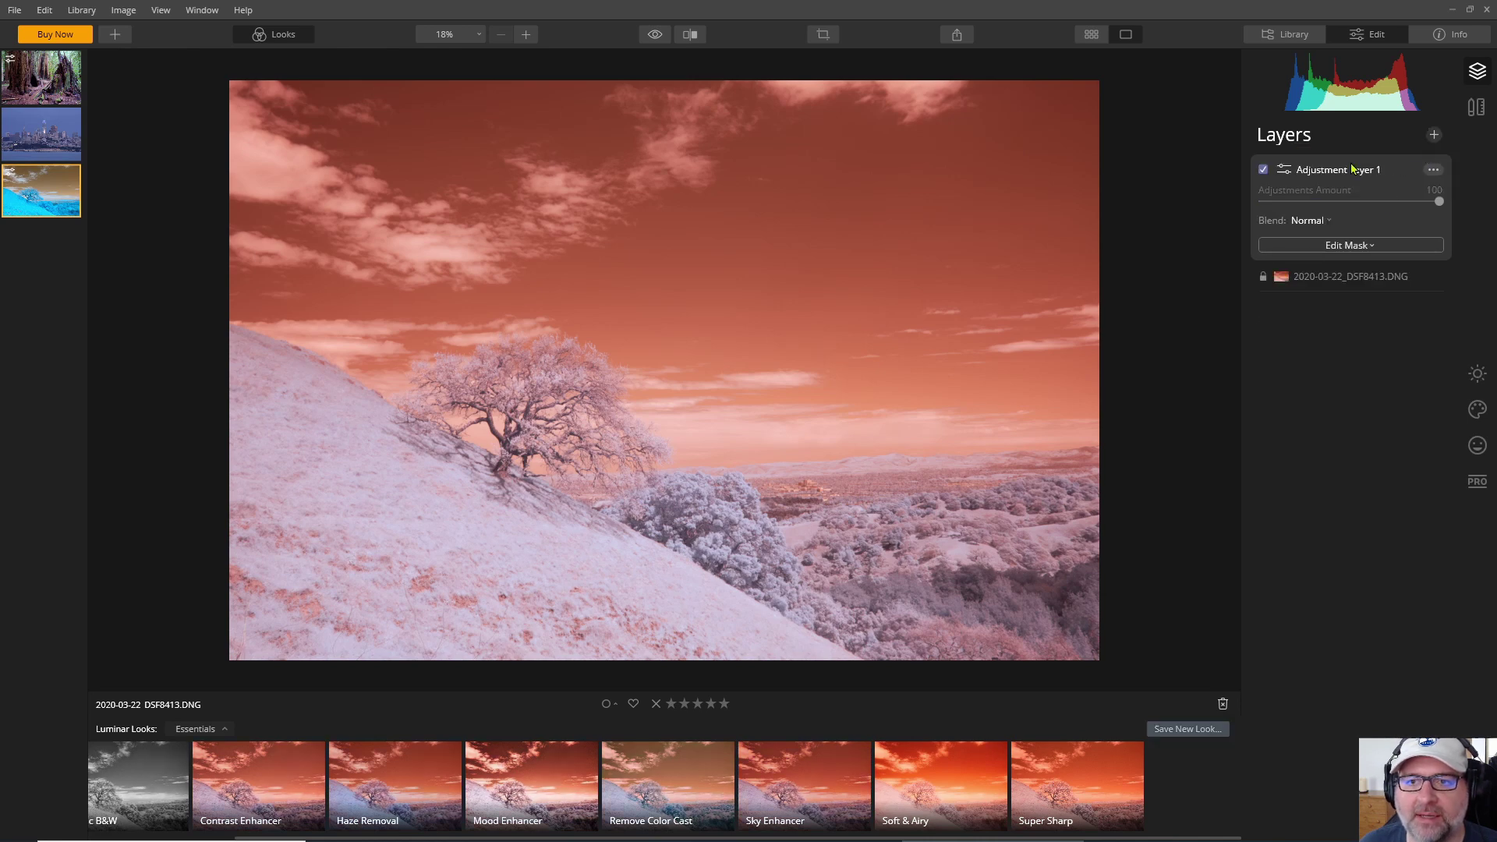
{"action": "left_click", "coordinate": [1433, 170]}
{"action": "left_click", "coordinate": [1421, 226]}
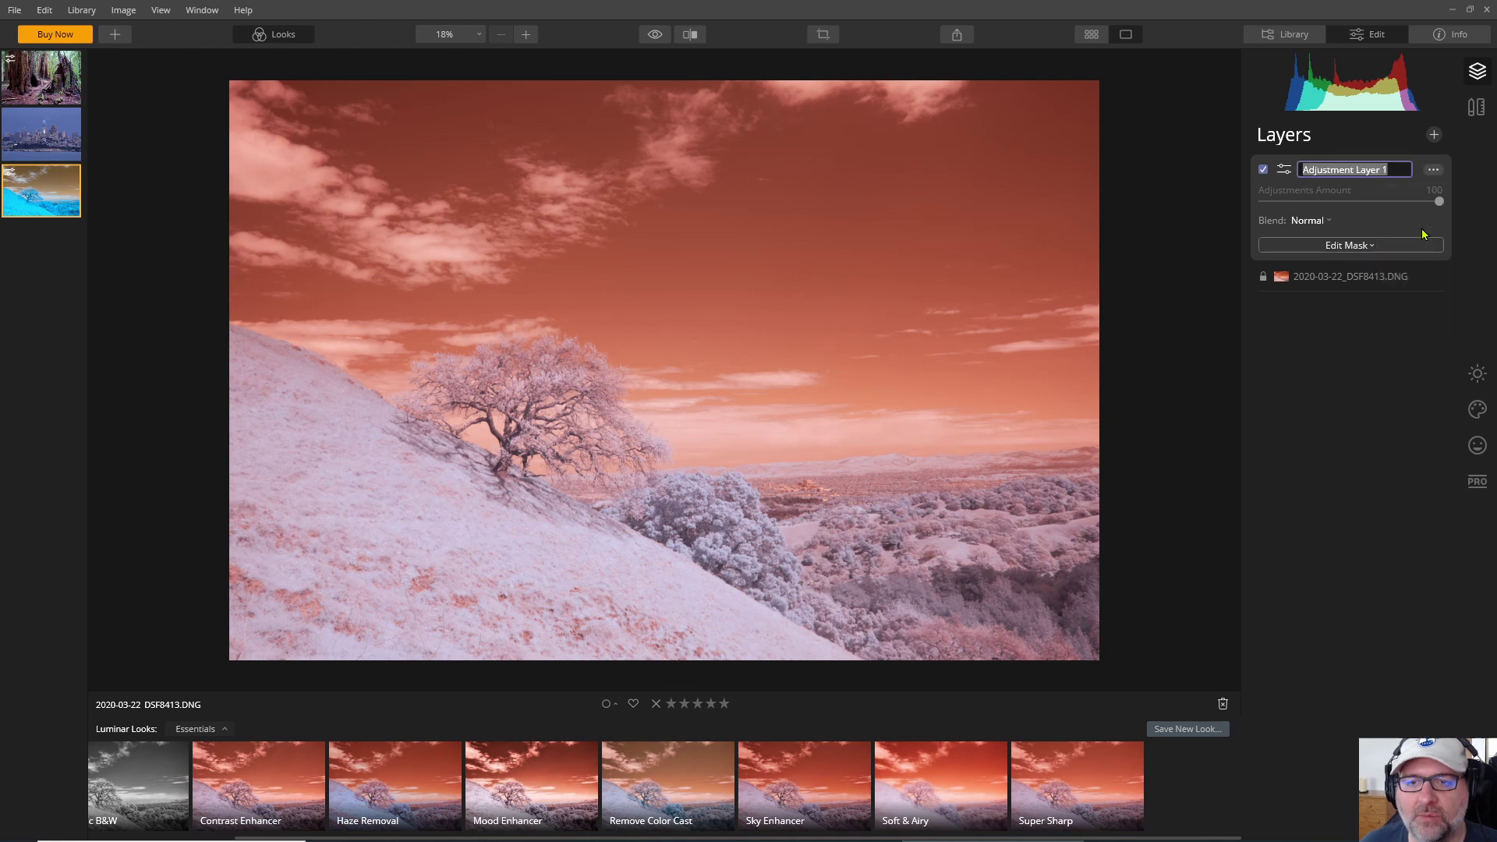
{"action": "type", "text": "Invert"}
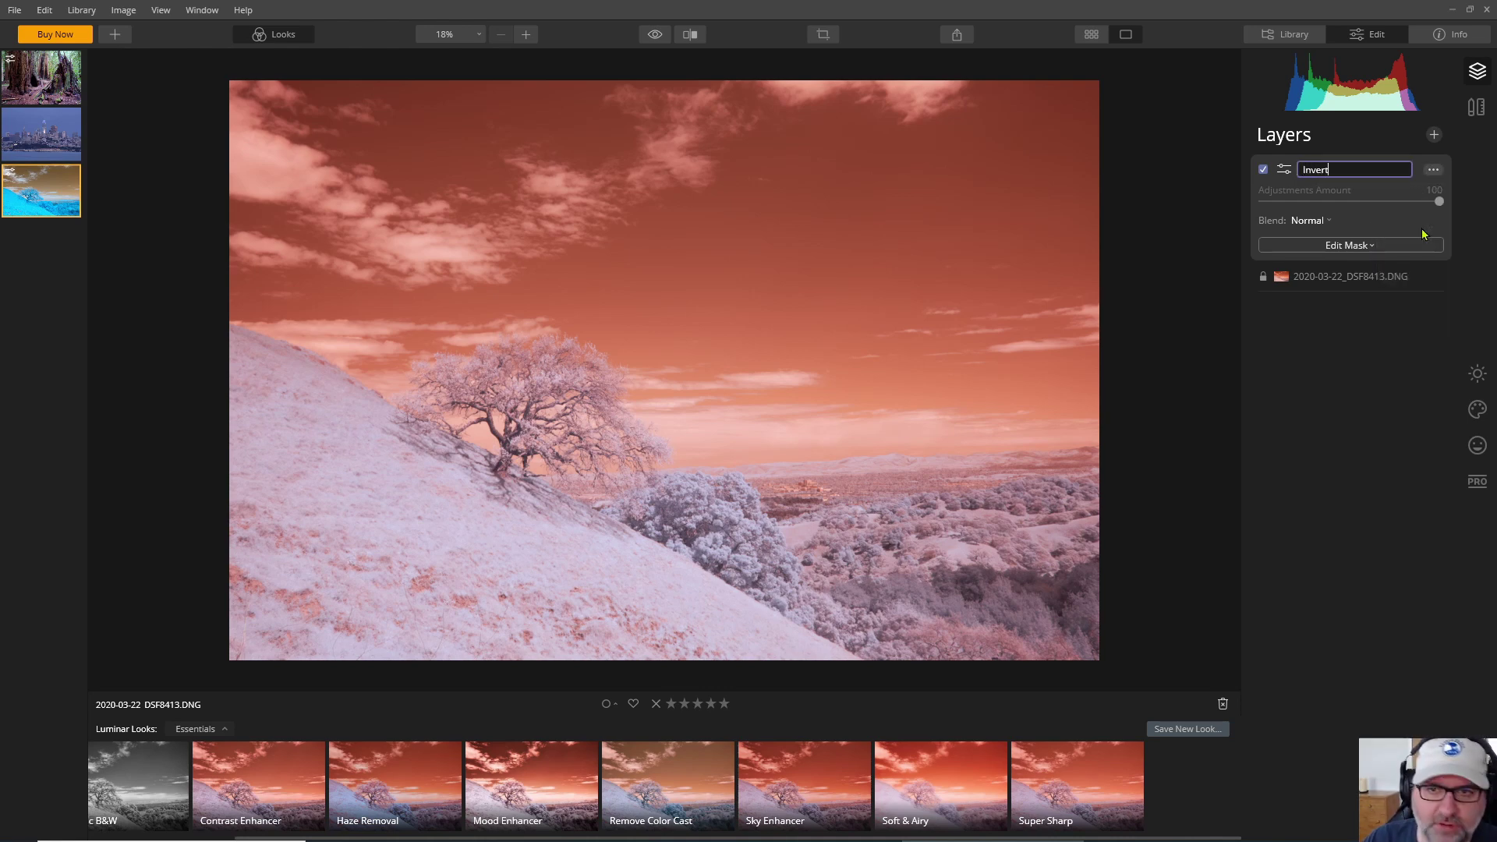
{"action": "key", "text": "Return"}
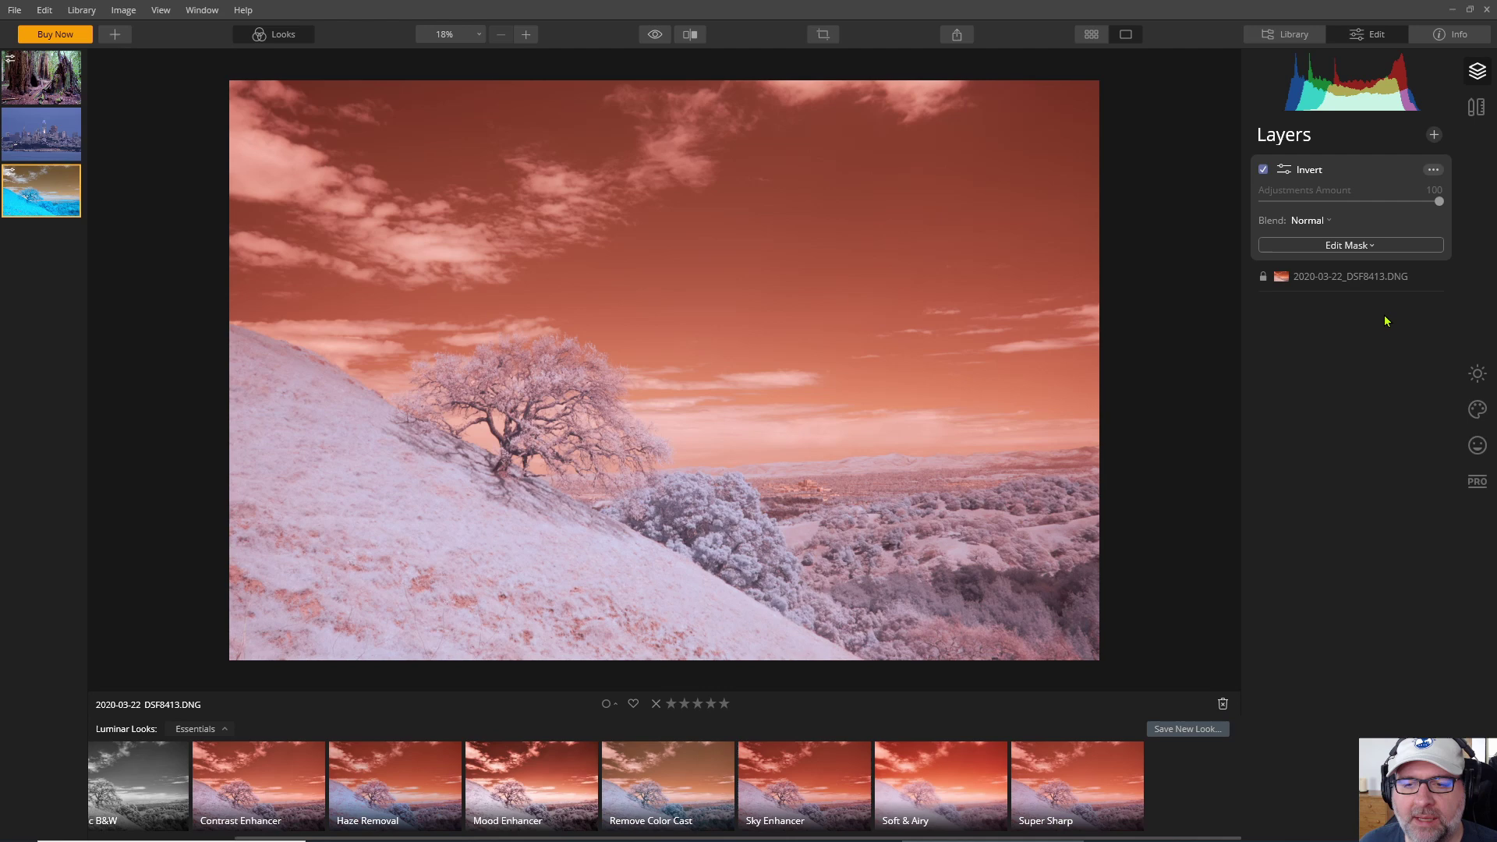
- Flip the Invert layer's Light curve endpoints to turn the image into a negative
{"action": "left_click", "coordinate": [1478, 374]}
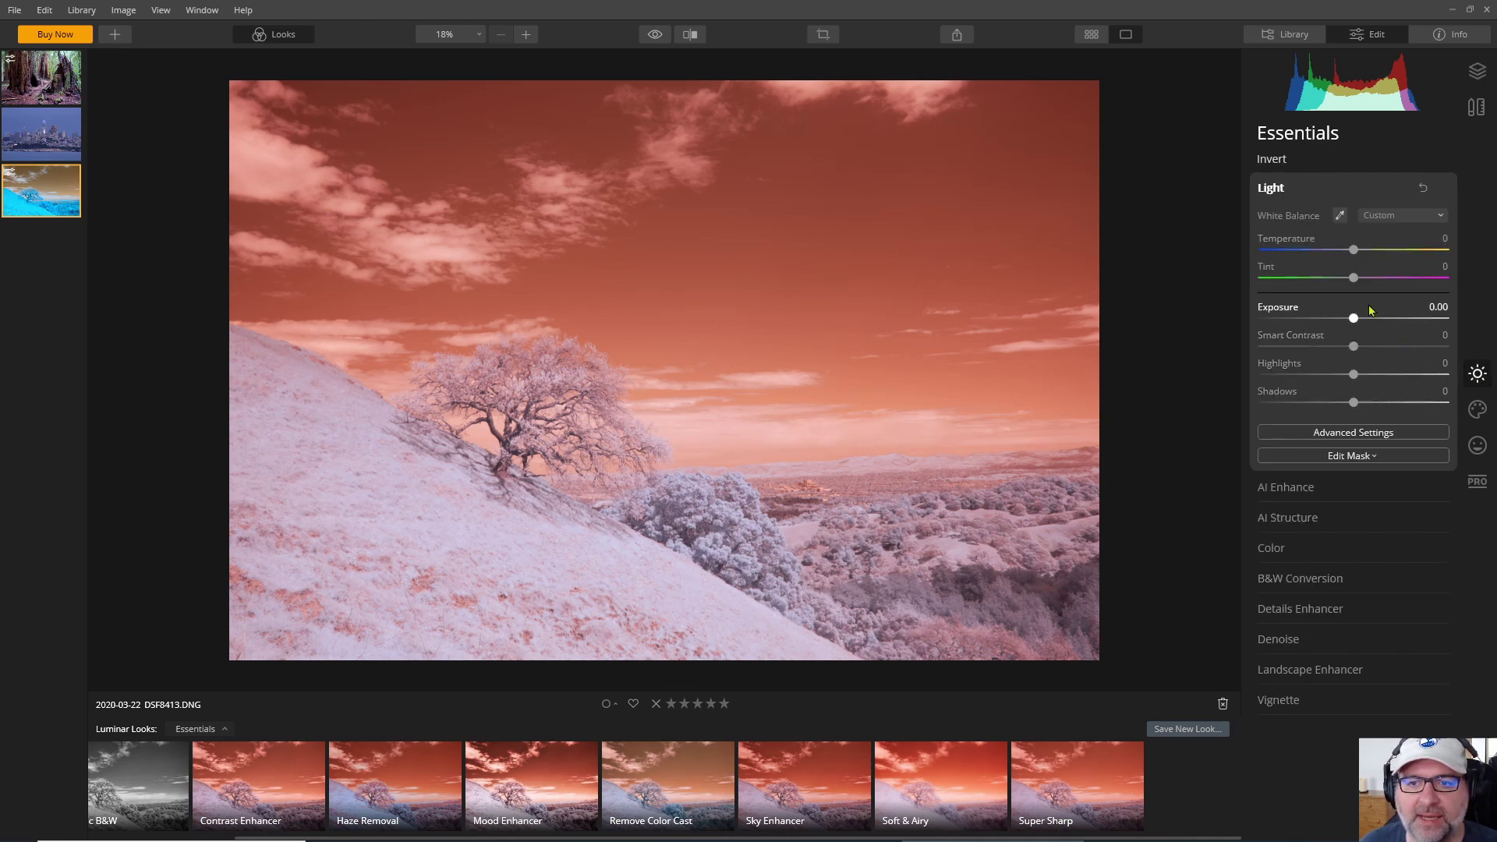
{"action": "left_click", "coordinate": [1352, 434]}
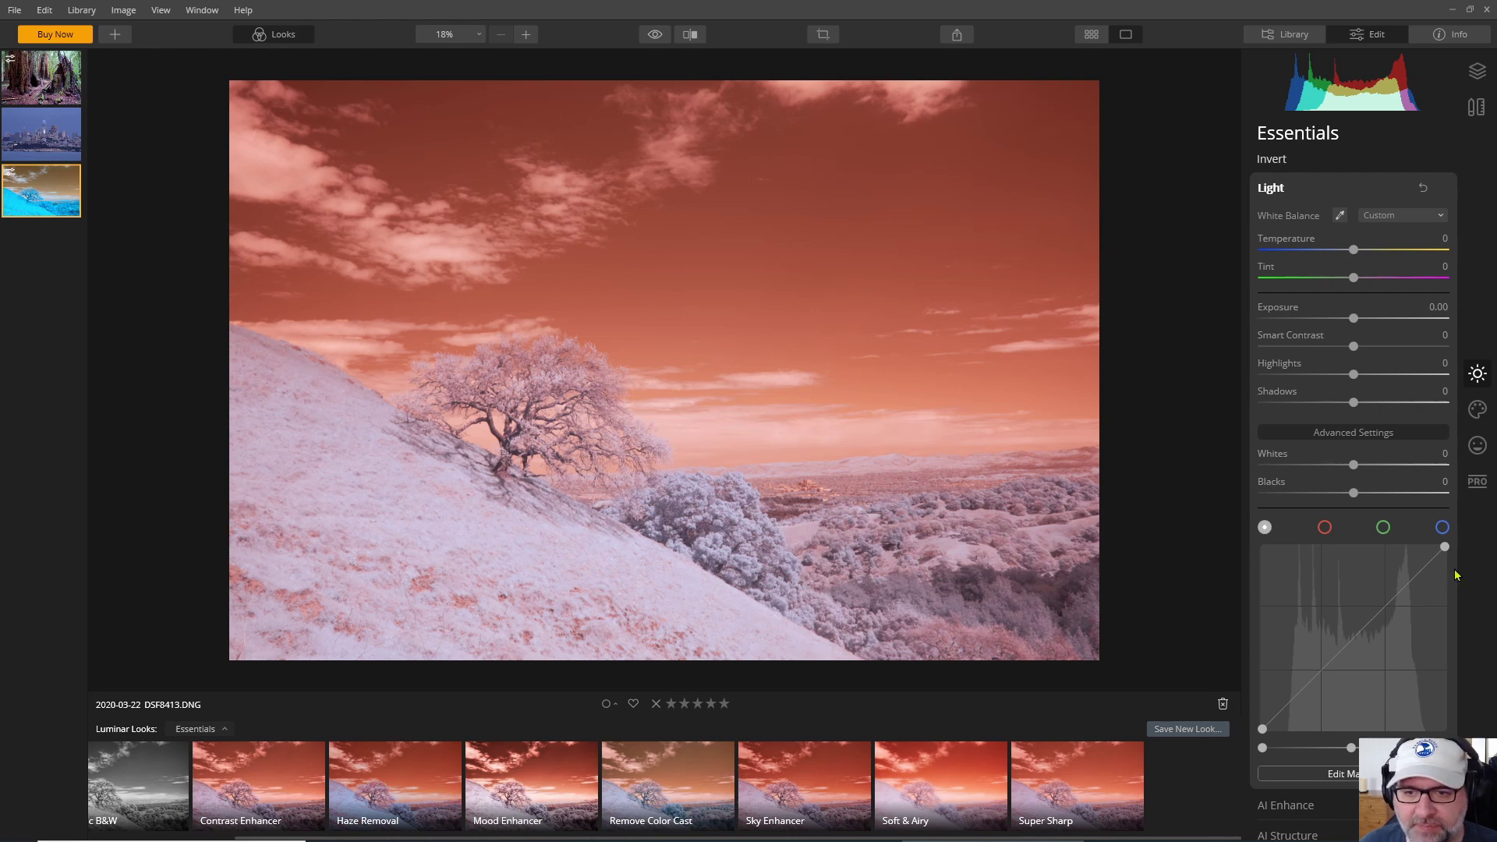
{"action": "left_click_drag", "start_coordinate": [1448, 555], "coordinate": [1445, 729]}
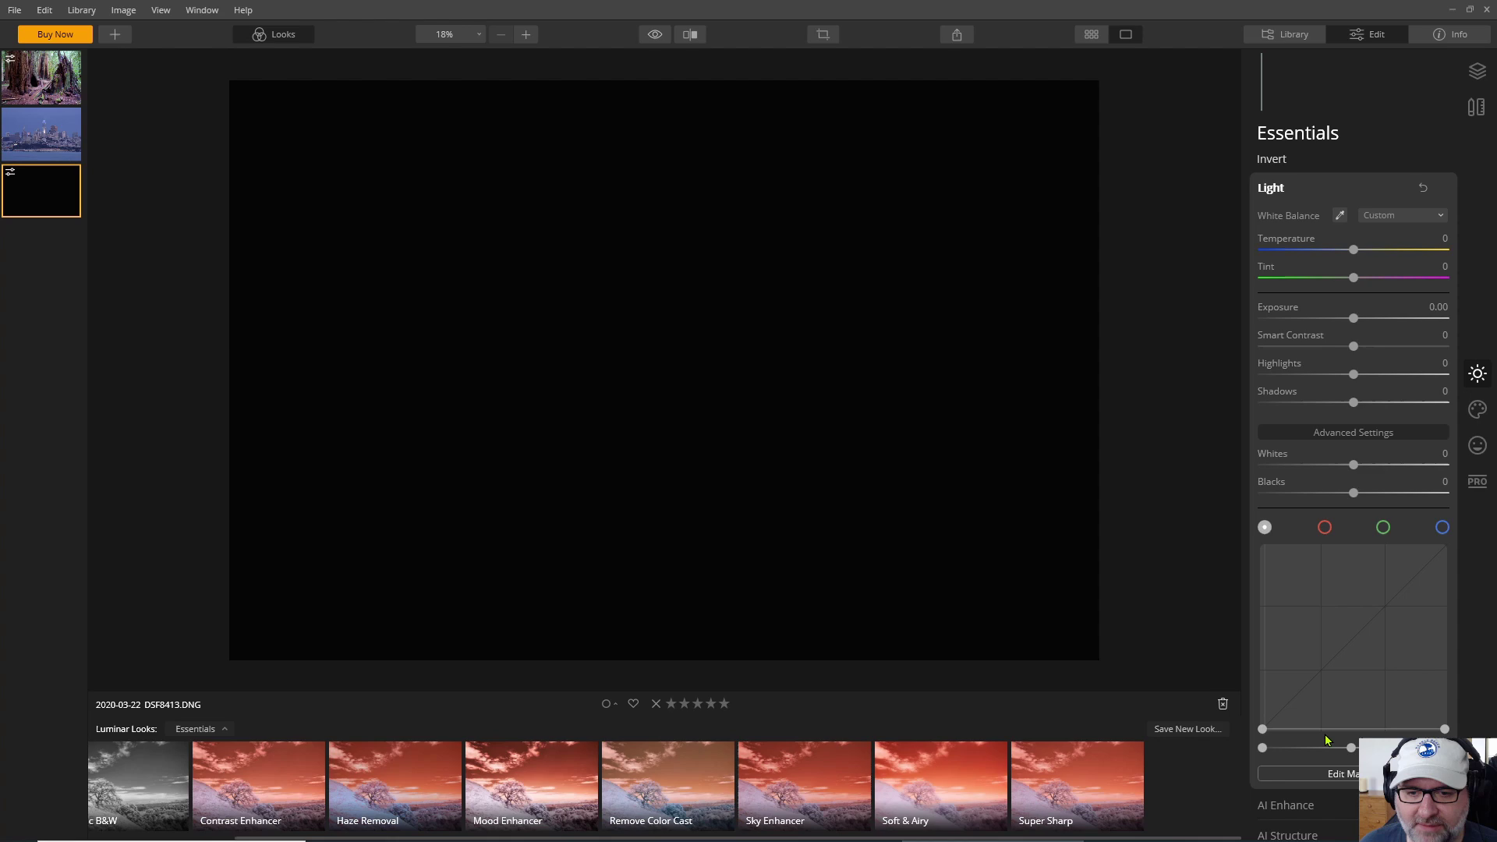
{"action": "left_click_drag", "start_coordinate": [1263, 730], "coordinate": [1263, 546]}
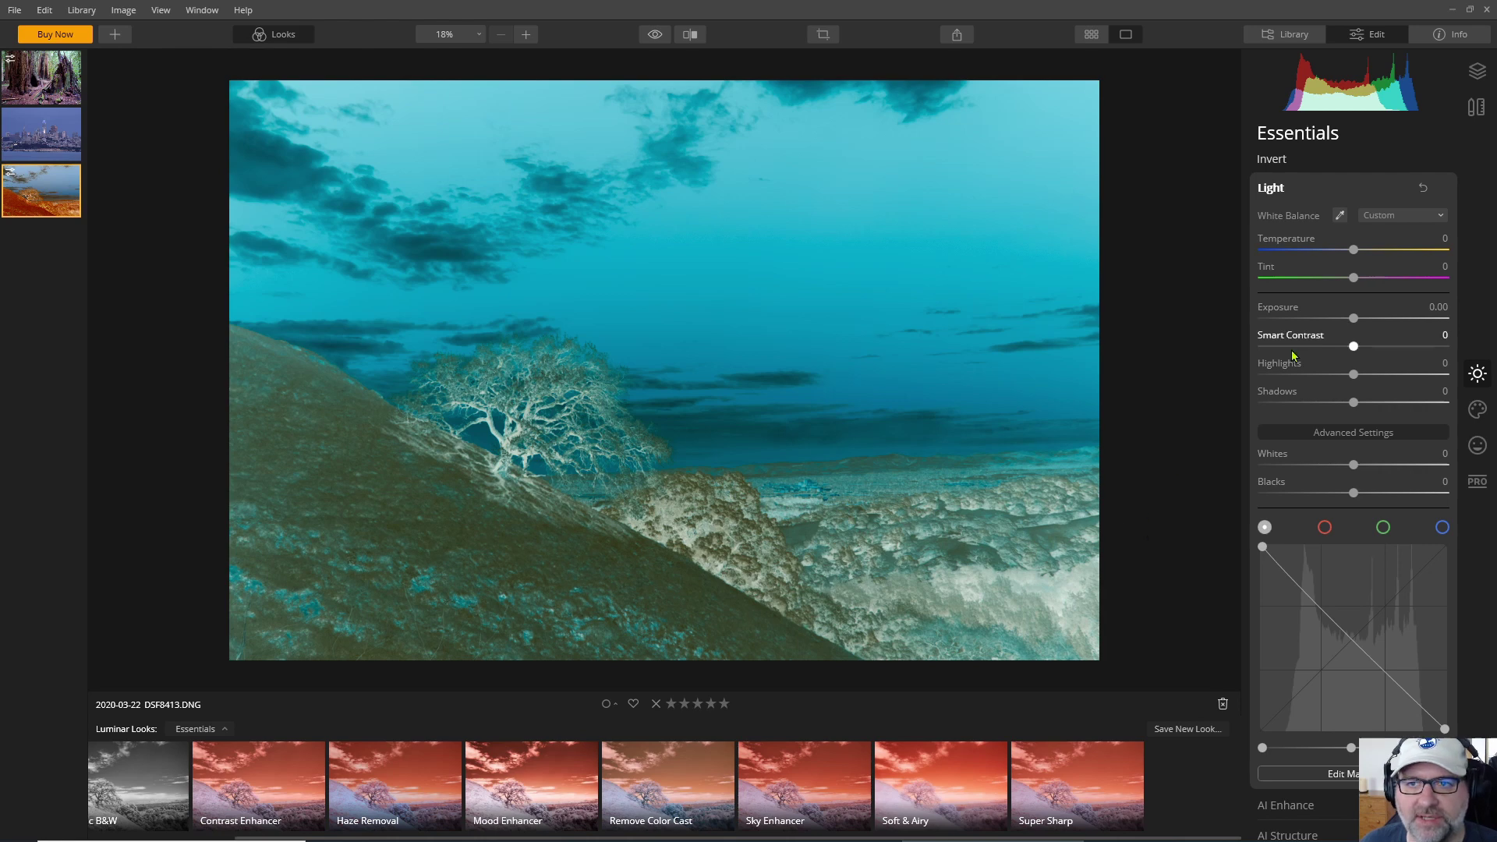
- Set the Invert layer's blend mode to Color for a teal-blue sky and cream hills
{"action": "left_click", "coordinate": [1473, 81]}
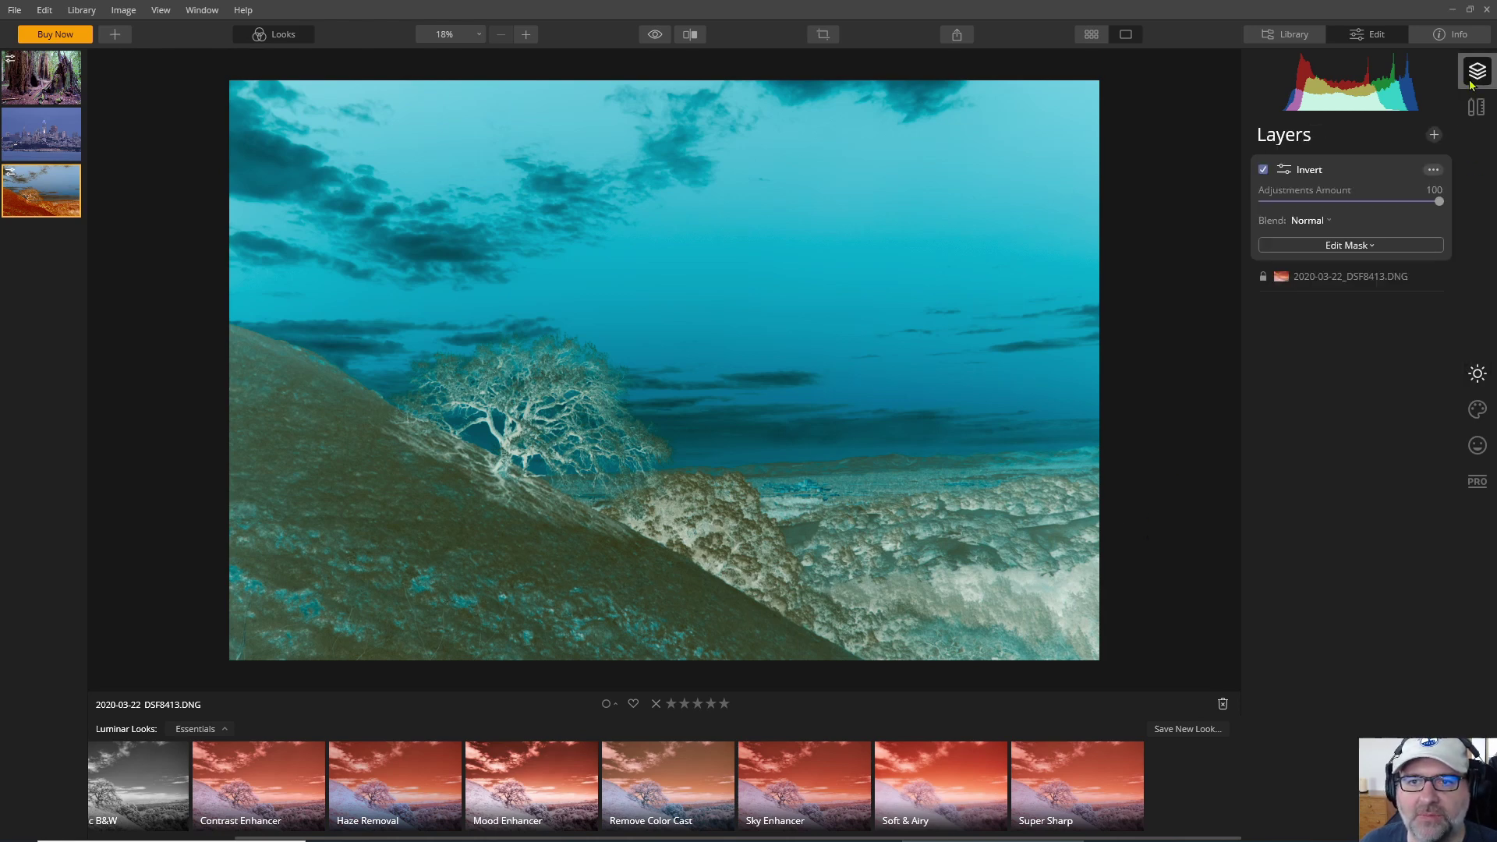
{"action": "left_click", "coordinate": [1323, 221]}
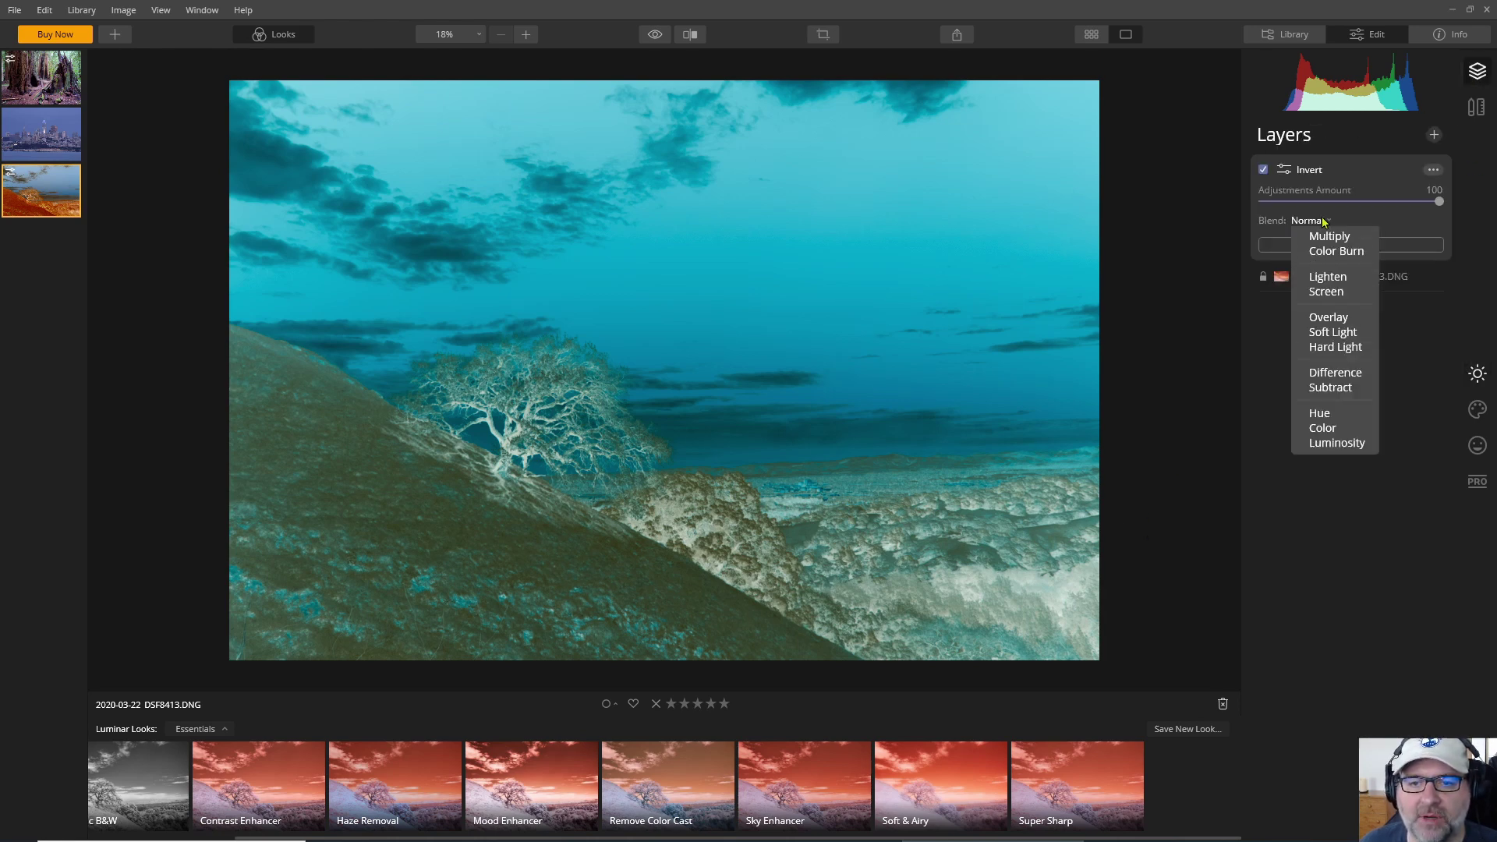
{"action": "left_click", "coordinate": [1334, 462]}
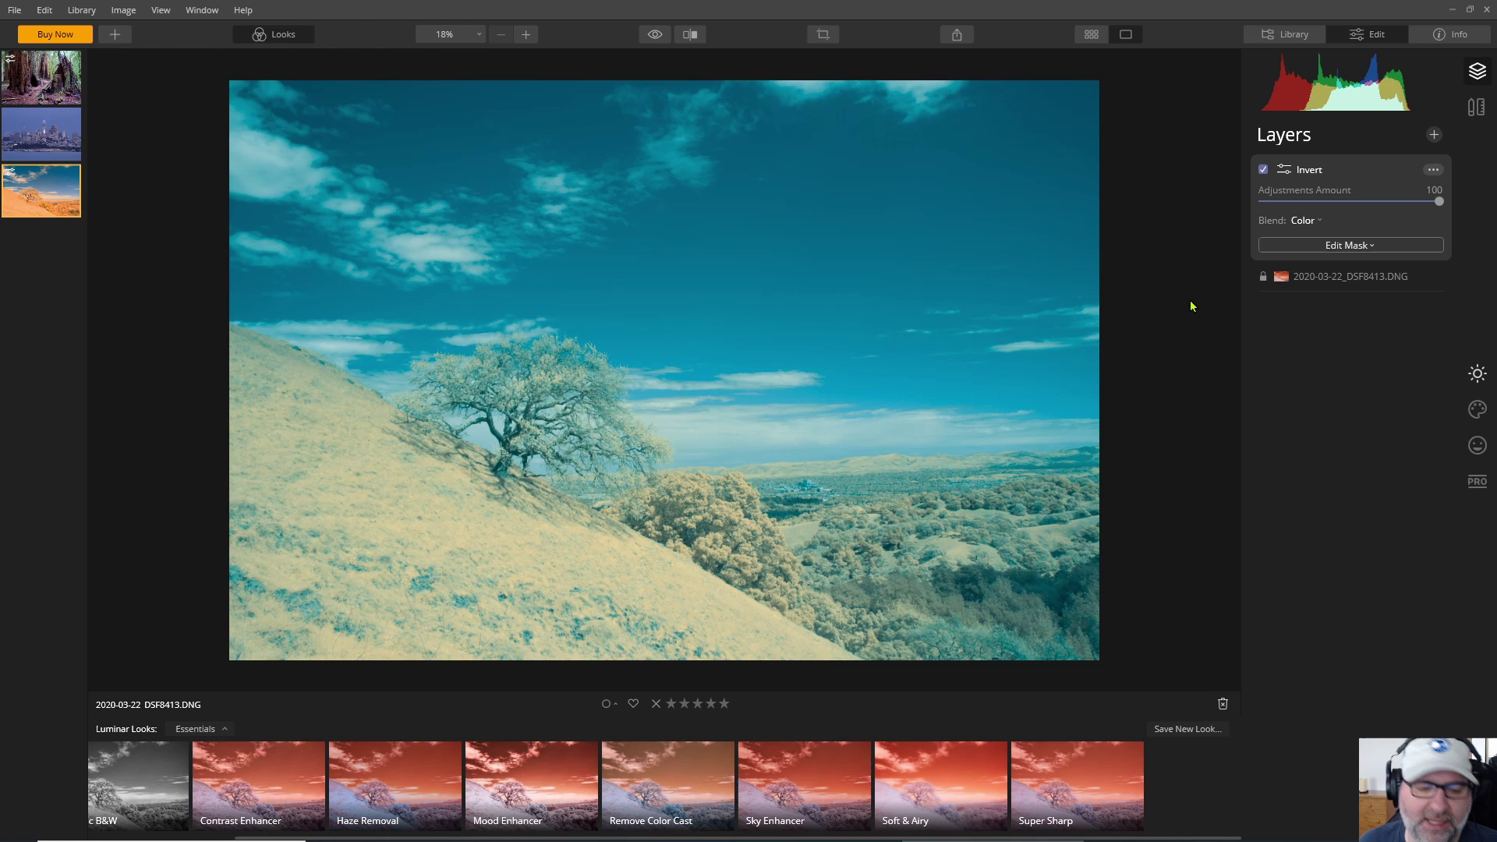
- Bring up darktable's channel-mixer version of the infrared landscape for comparison
{"action": "key", "text": "alt+Tab"}
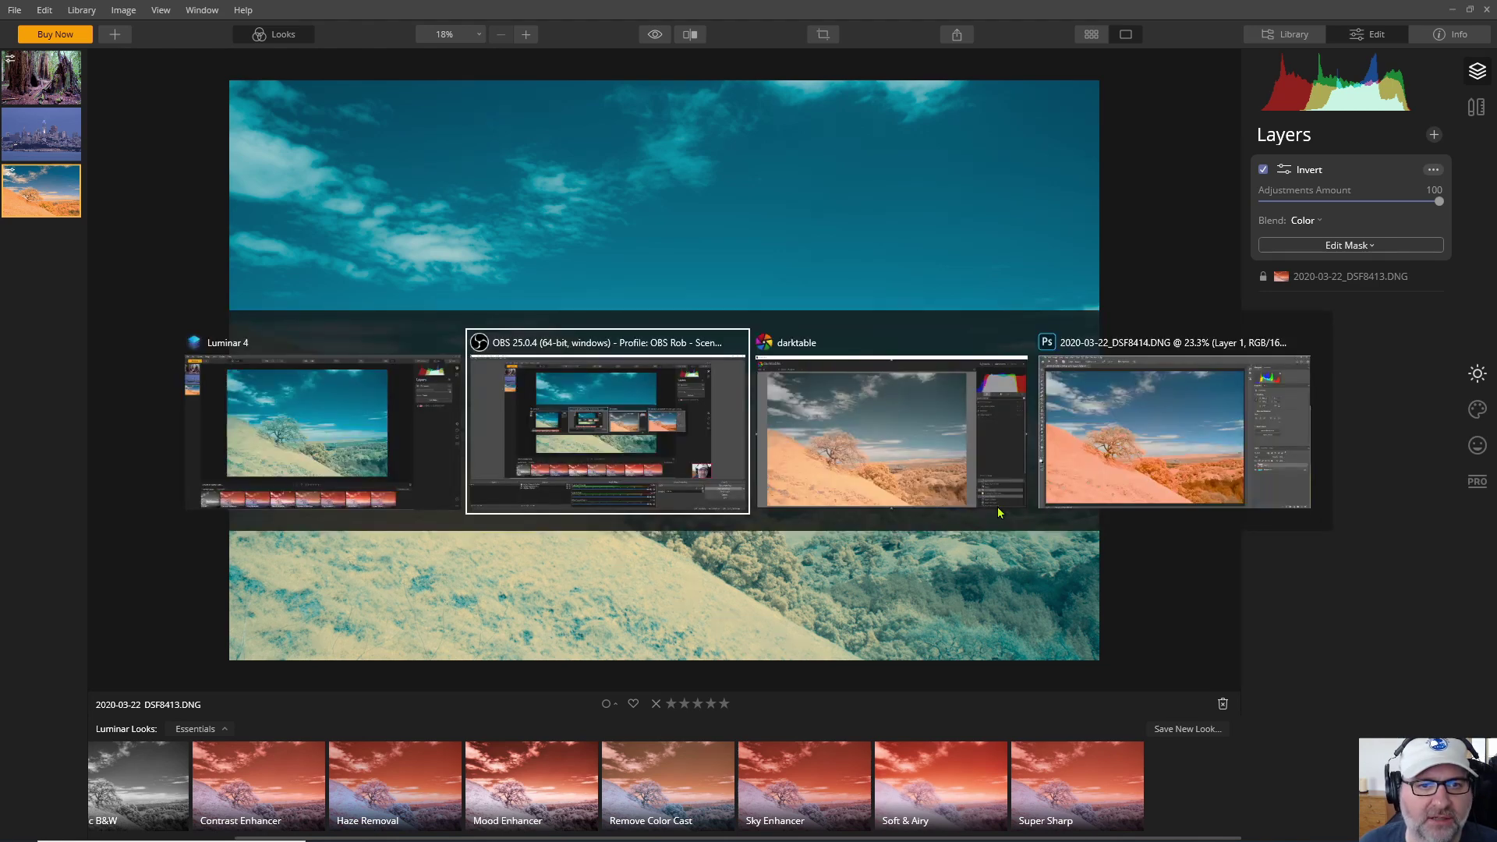
{"action": "left_click", "coordinate": [998, 507]}
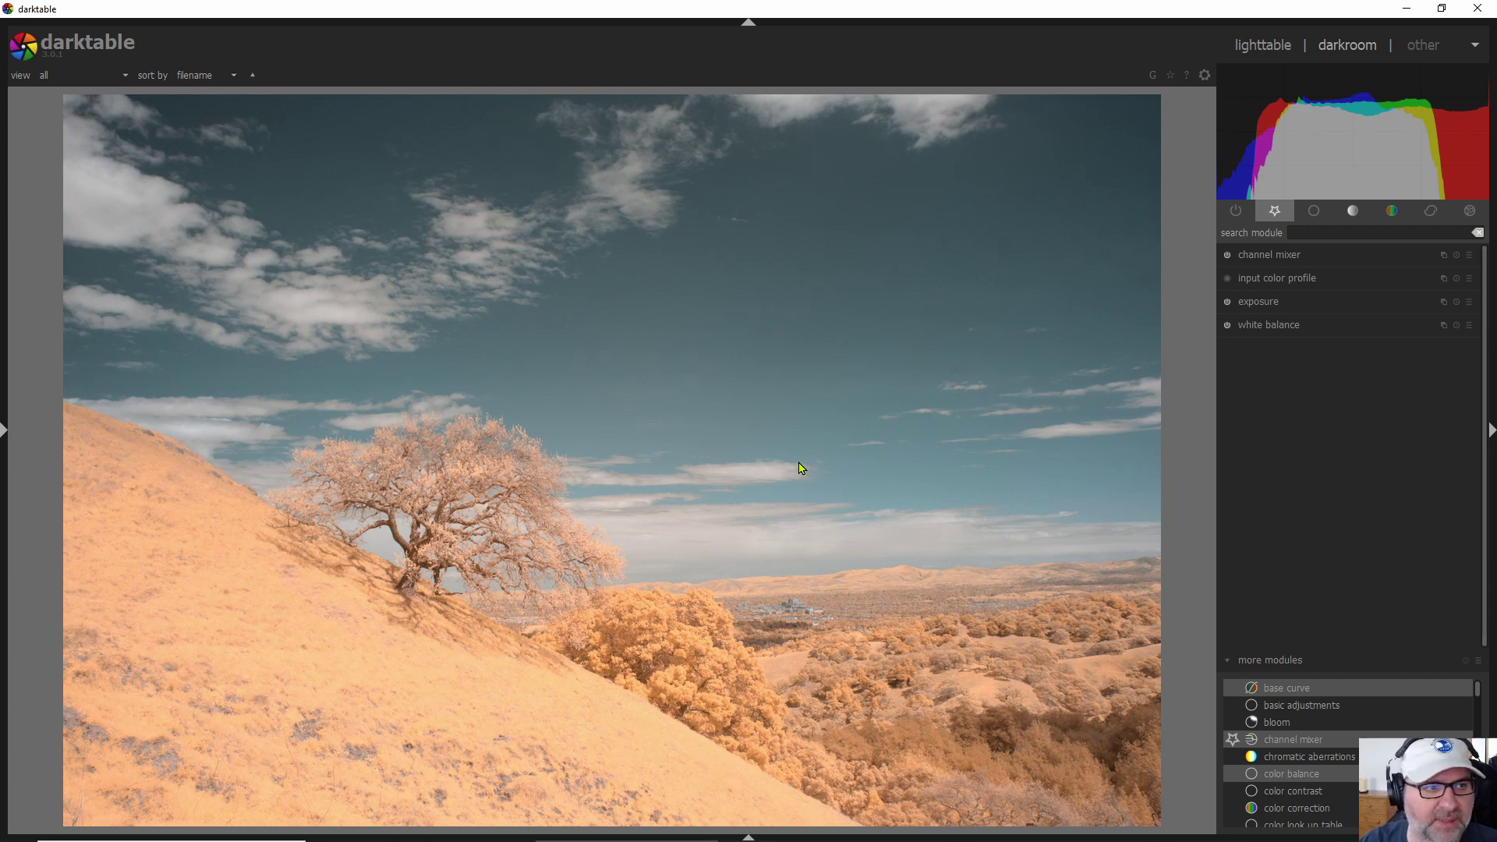
{"action": "key", "text": "alt+Tab"}
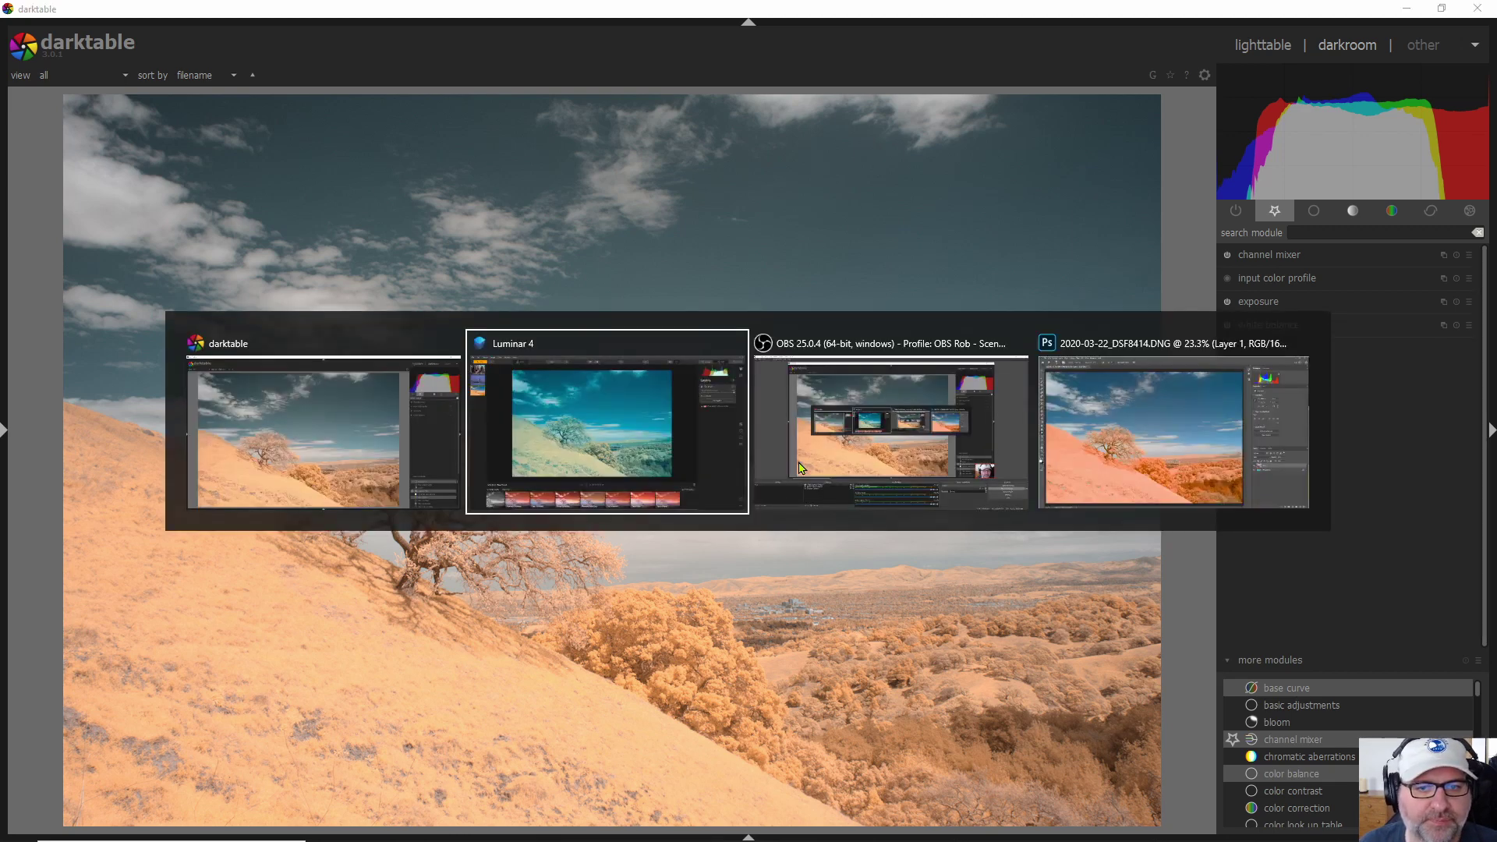
- Compare the Photoshop Color-blended version, then return to the Luminar 4 edit
{"action": "key", "text": "alt+Tab"}
{"action": "key", "text": "alt+Tab"}
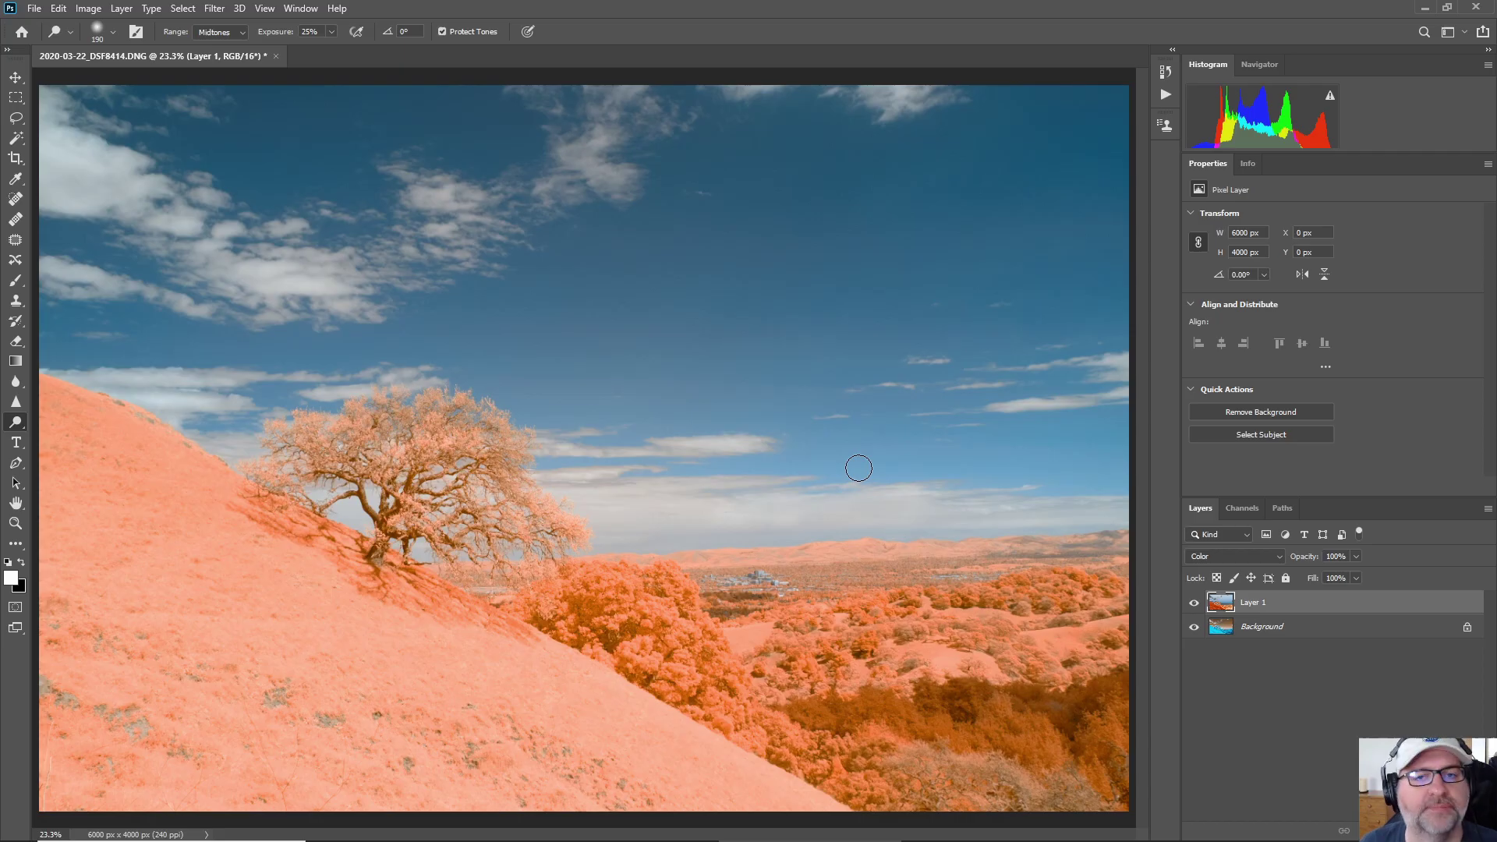
{"action": "key", "text": "alt+Tab"}
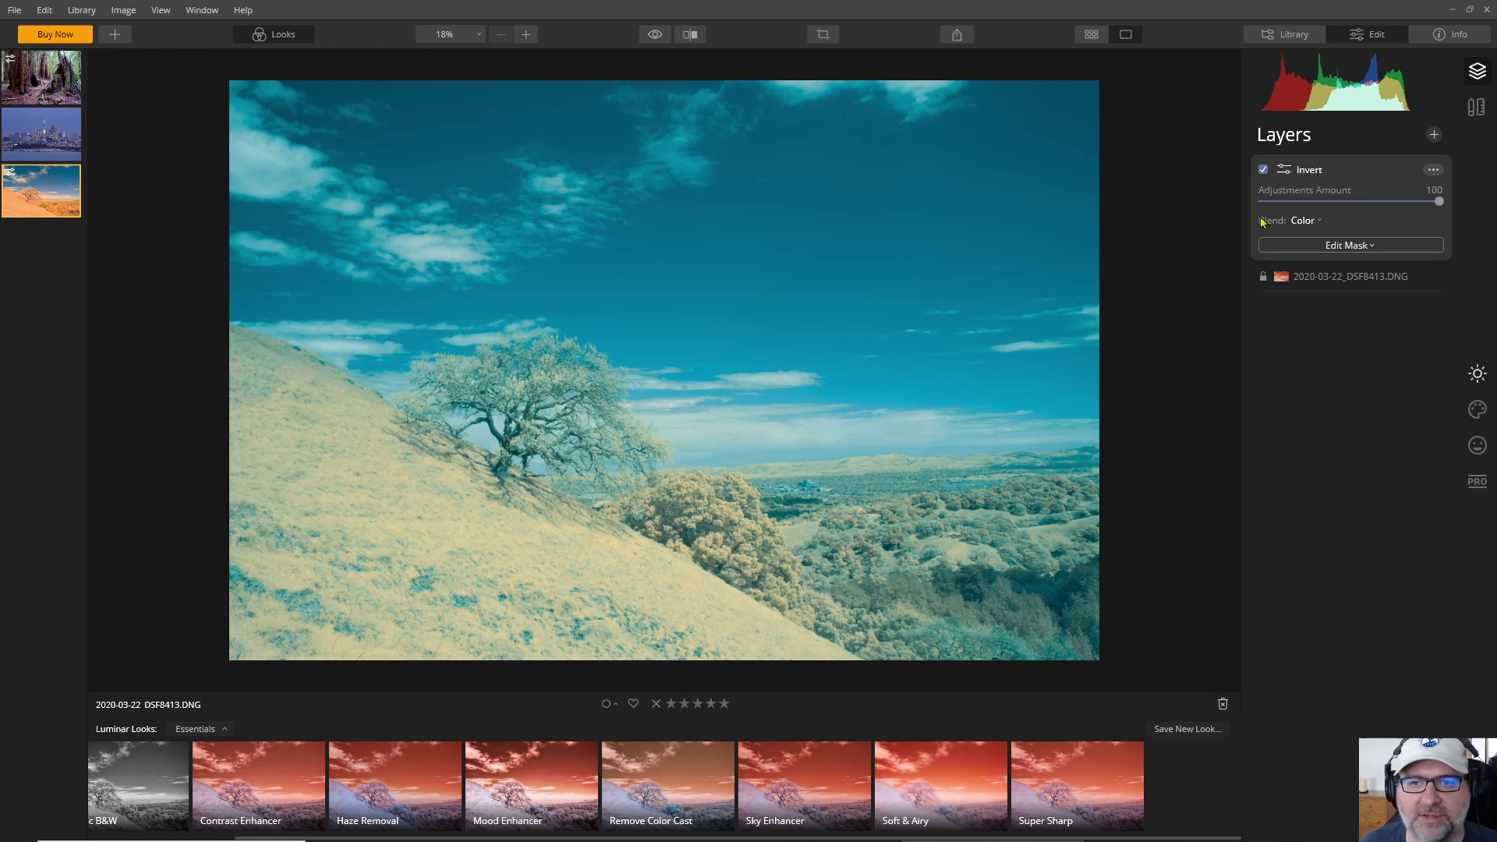
- Add Adjustment Layer 1 above Invert and raise its Tint to 35
{"action": "left_click", "coordinate": [1433, 134]}
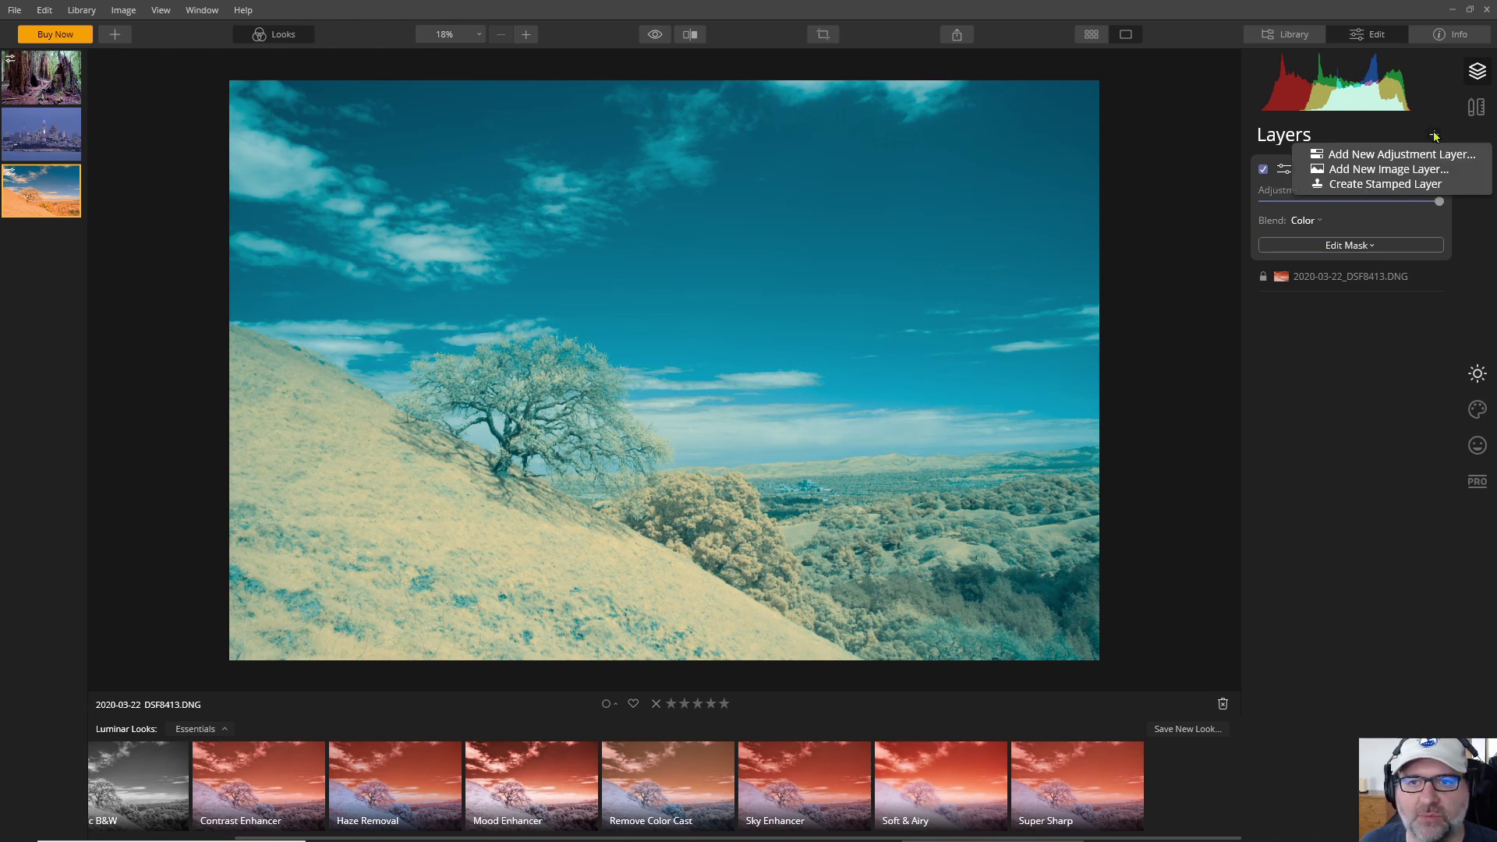
{"action": "left_click", "coordinate": [1401, 154]}
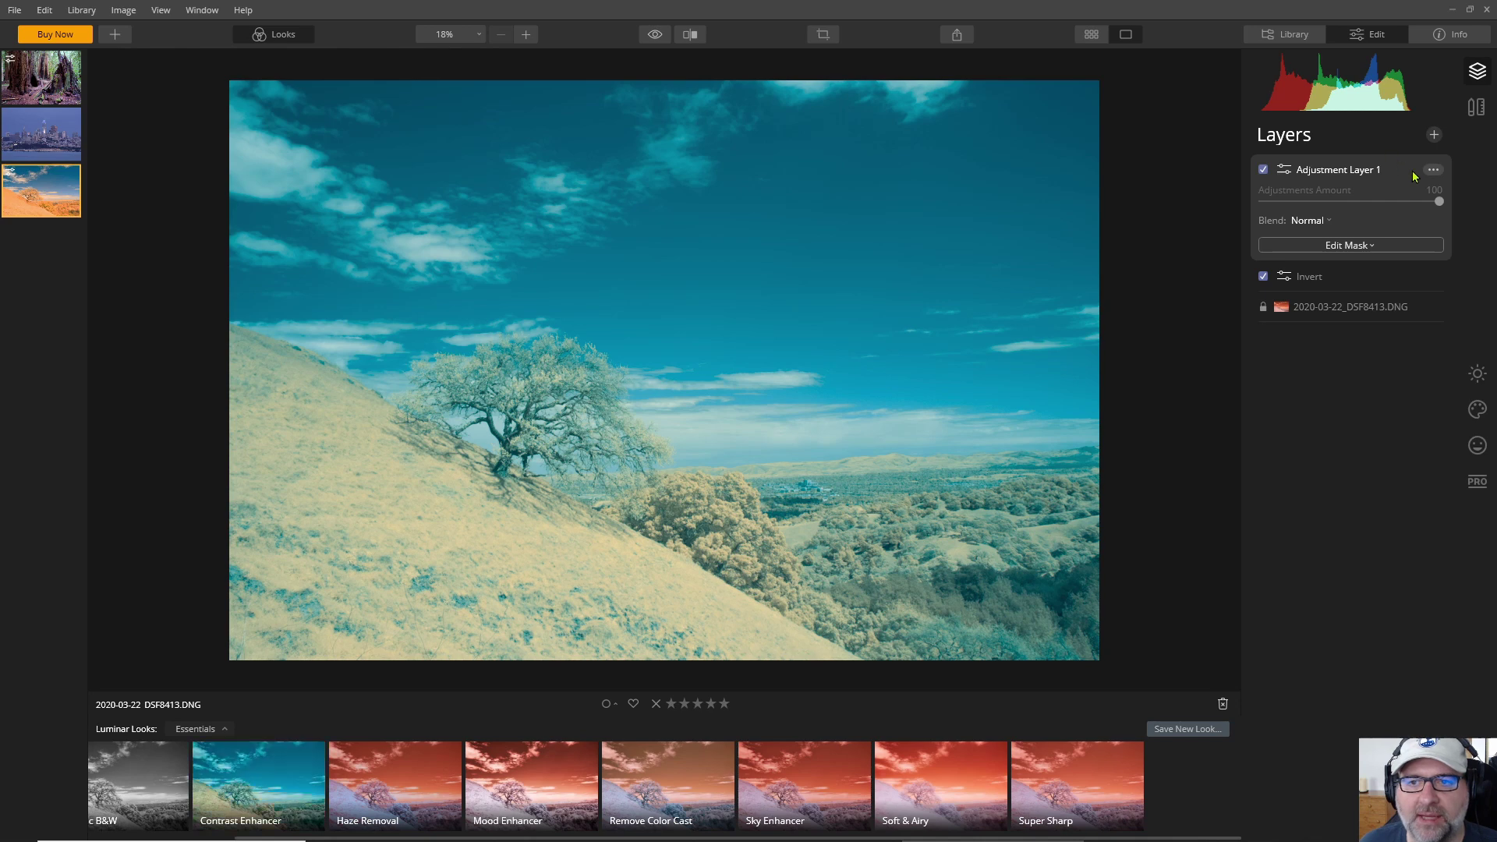
{"action": "left_click", "coordinate": [1474, 379]}
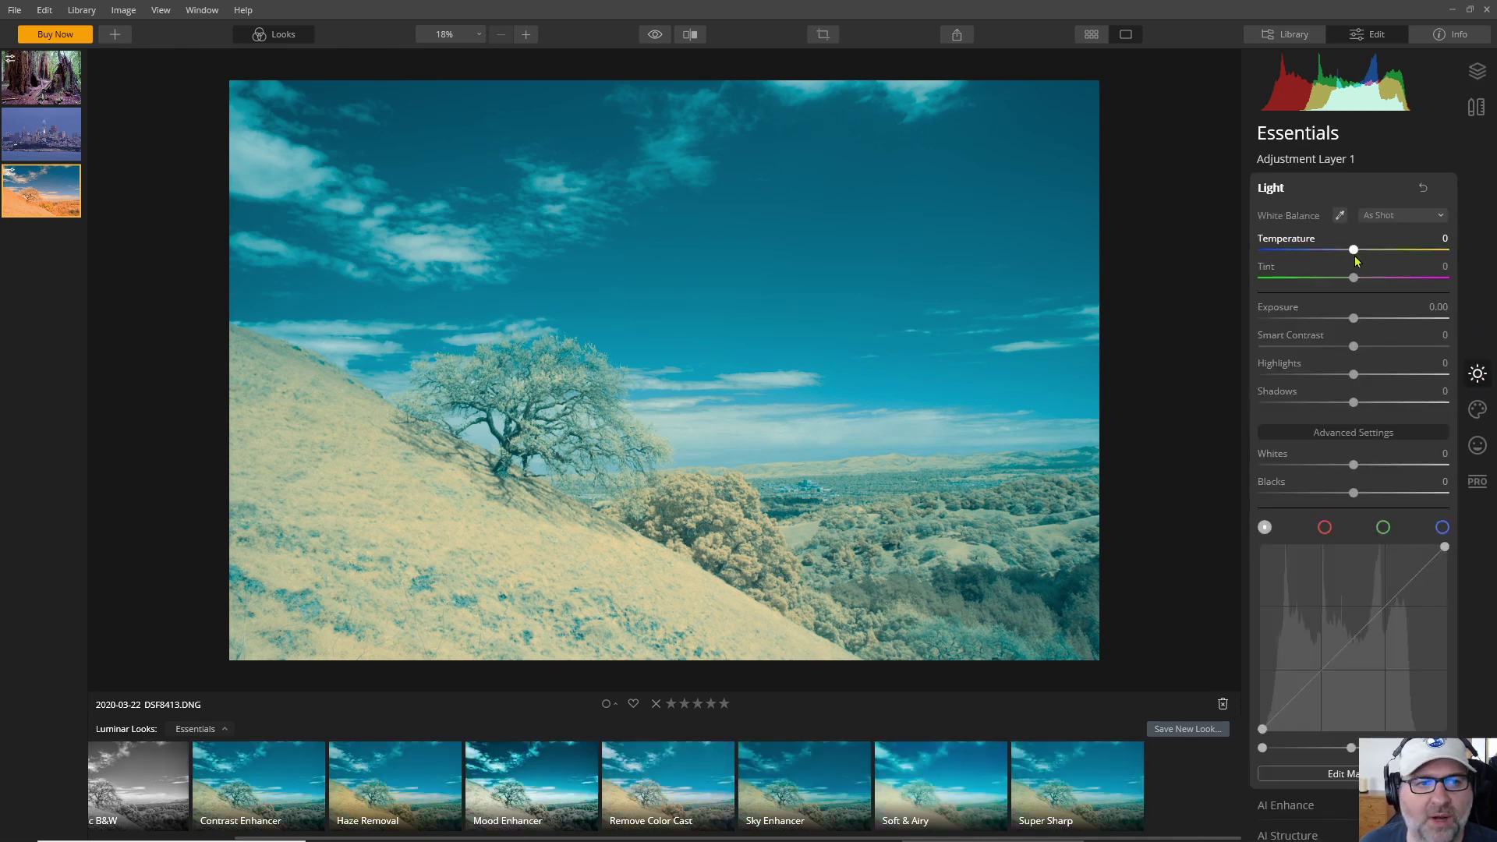
{"action": "left_click_drag", "start_coordinate": [1355, 280], "coordinate": [1388, 284]}
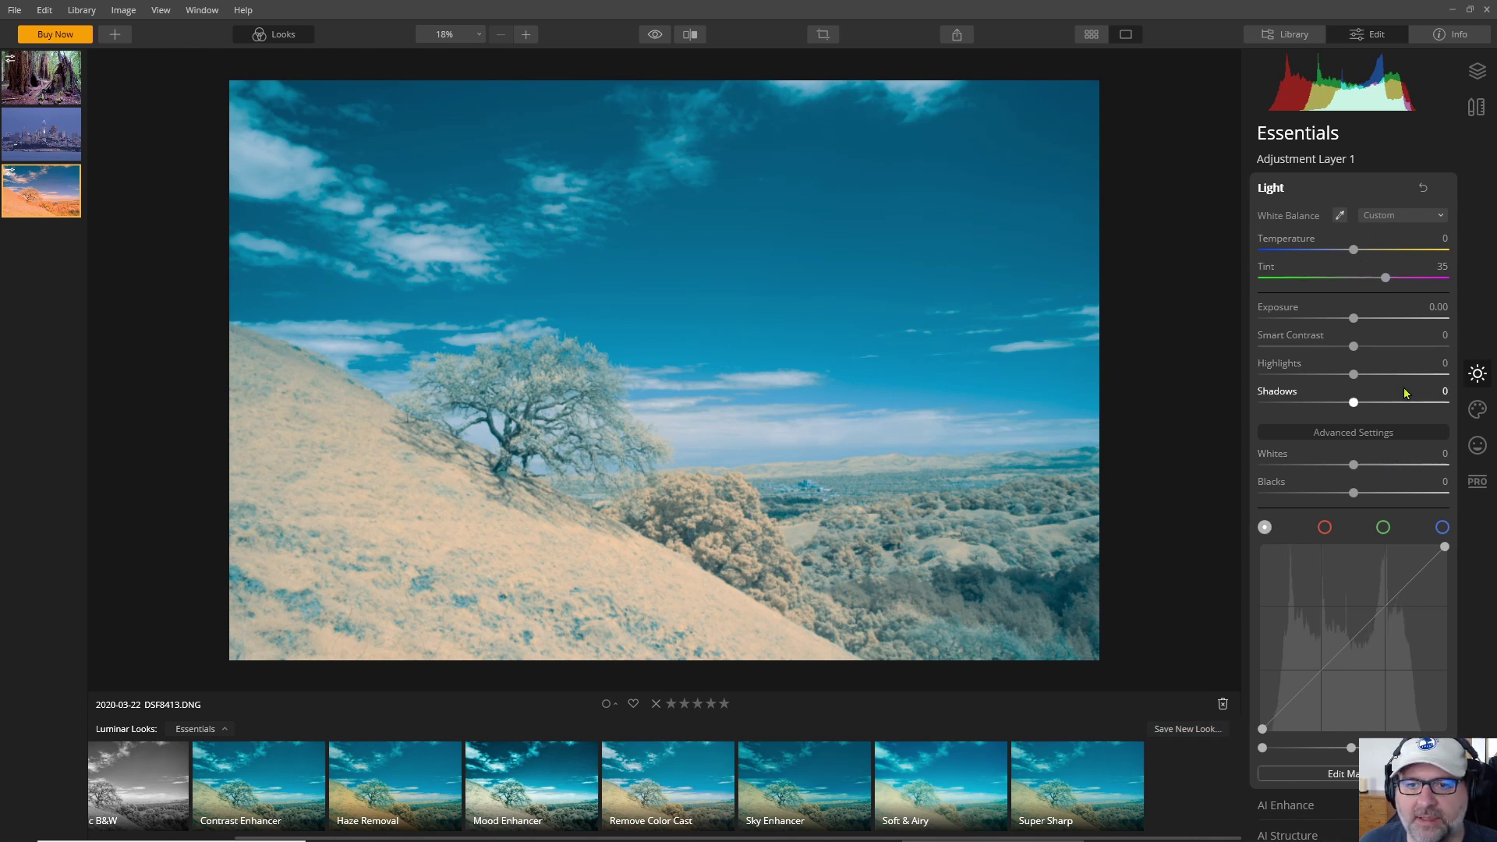
- Collapse Light's advanced settings and reveal the Color tool's Hue Shift and per-colour HSL controls
{"action": "left_click", "coordinate": [1373, 433]}
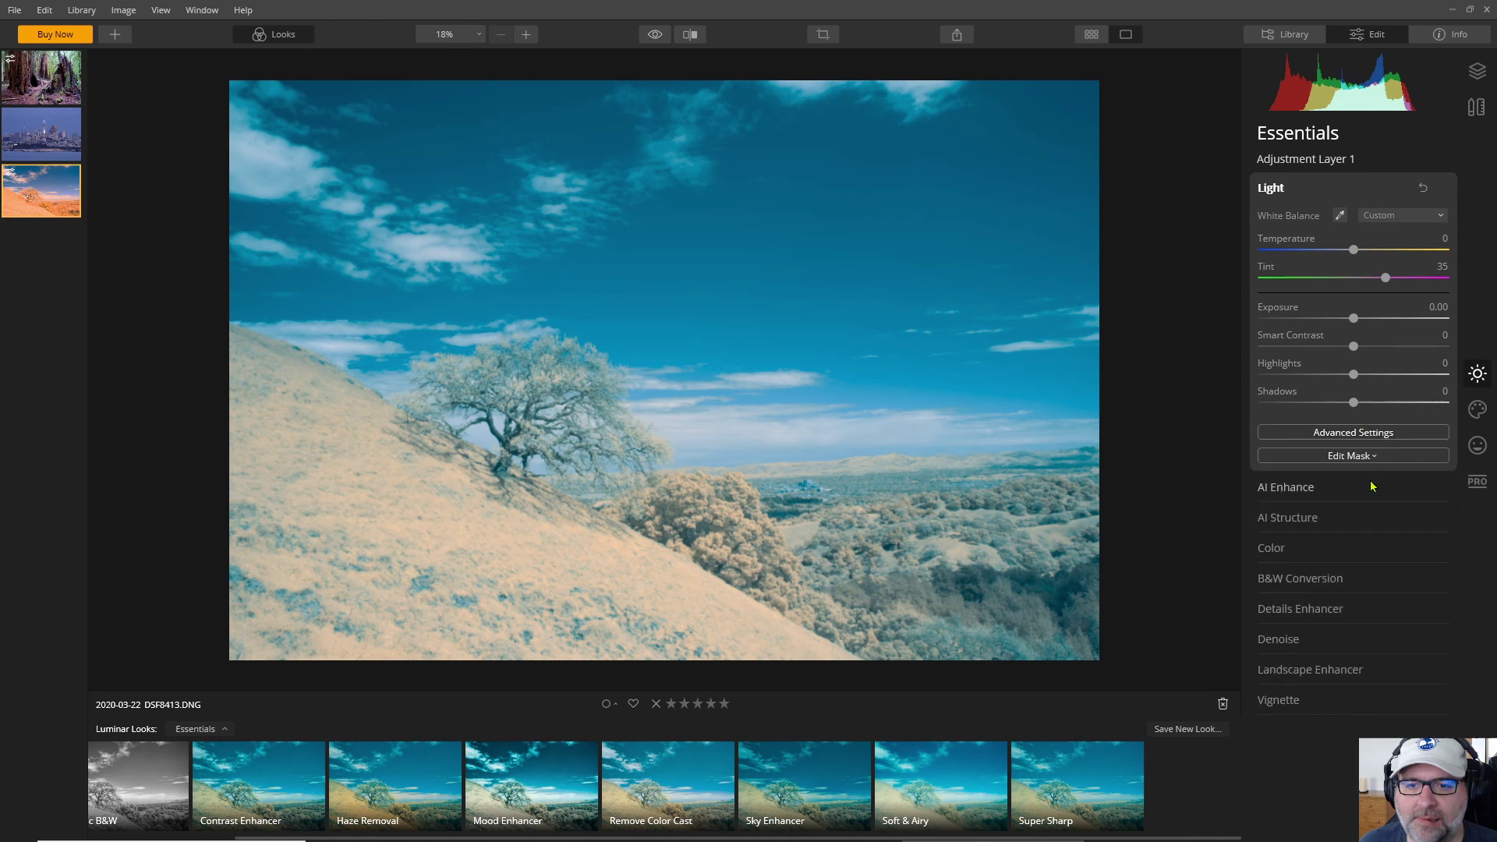
{"action": "left_click", "coordinate": [1316, 551]}
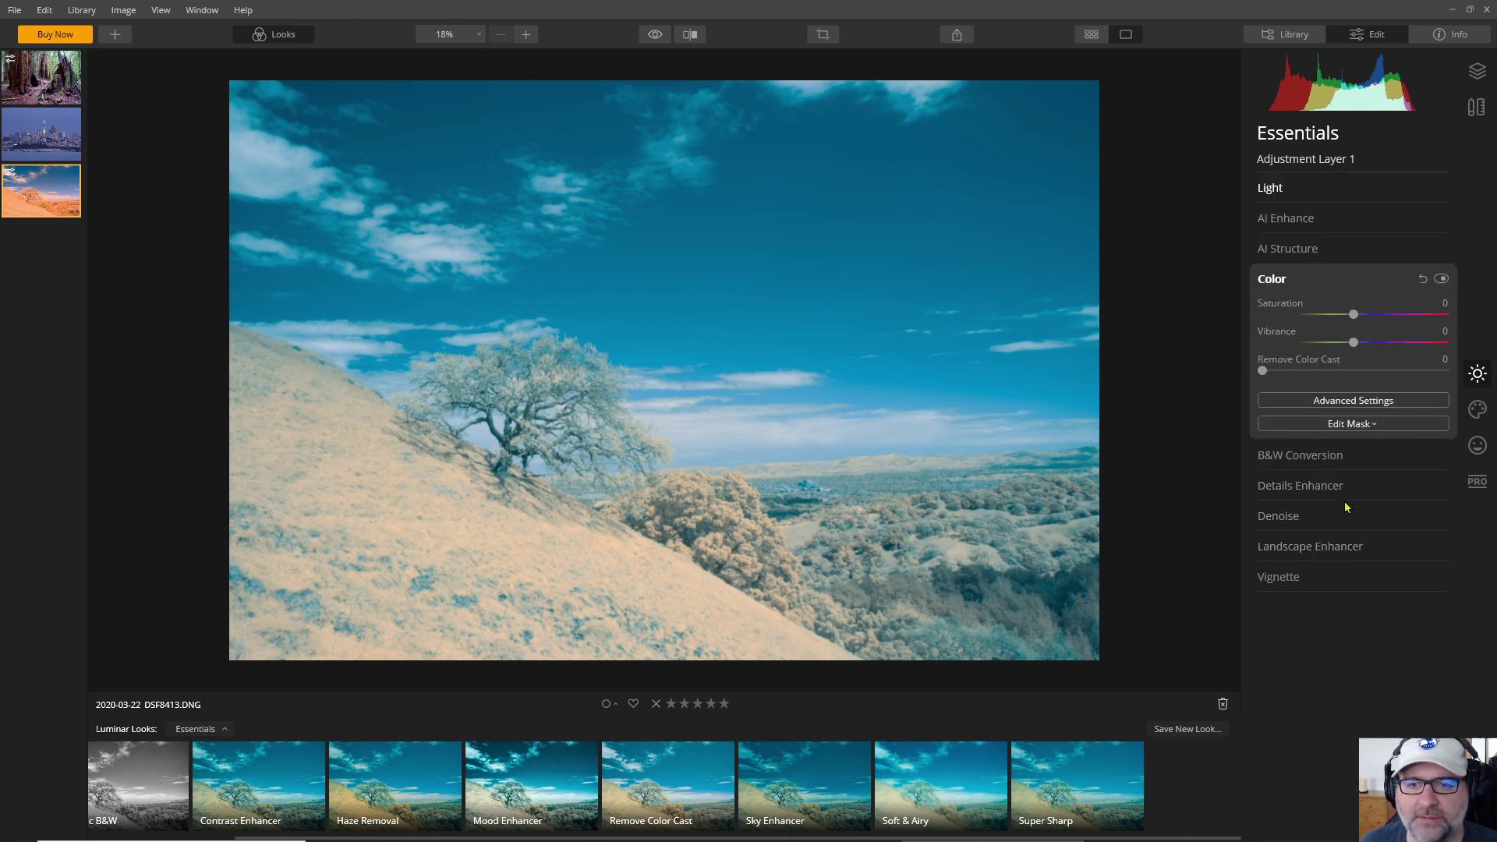
{"action": "left_click", "coordinate": [1355, 401]}
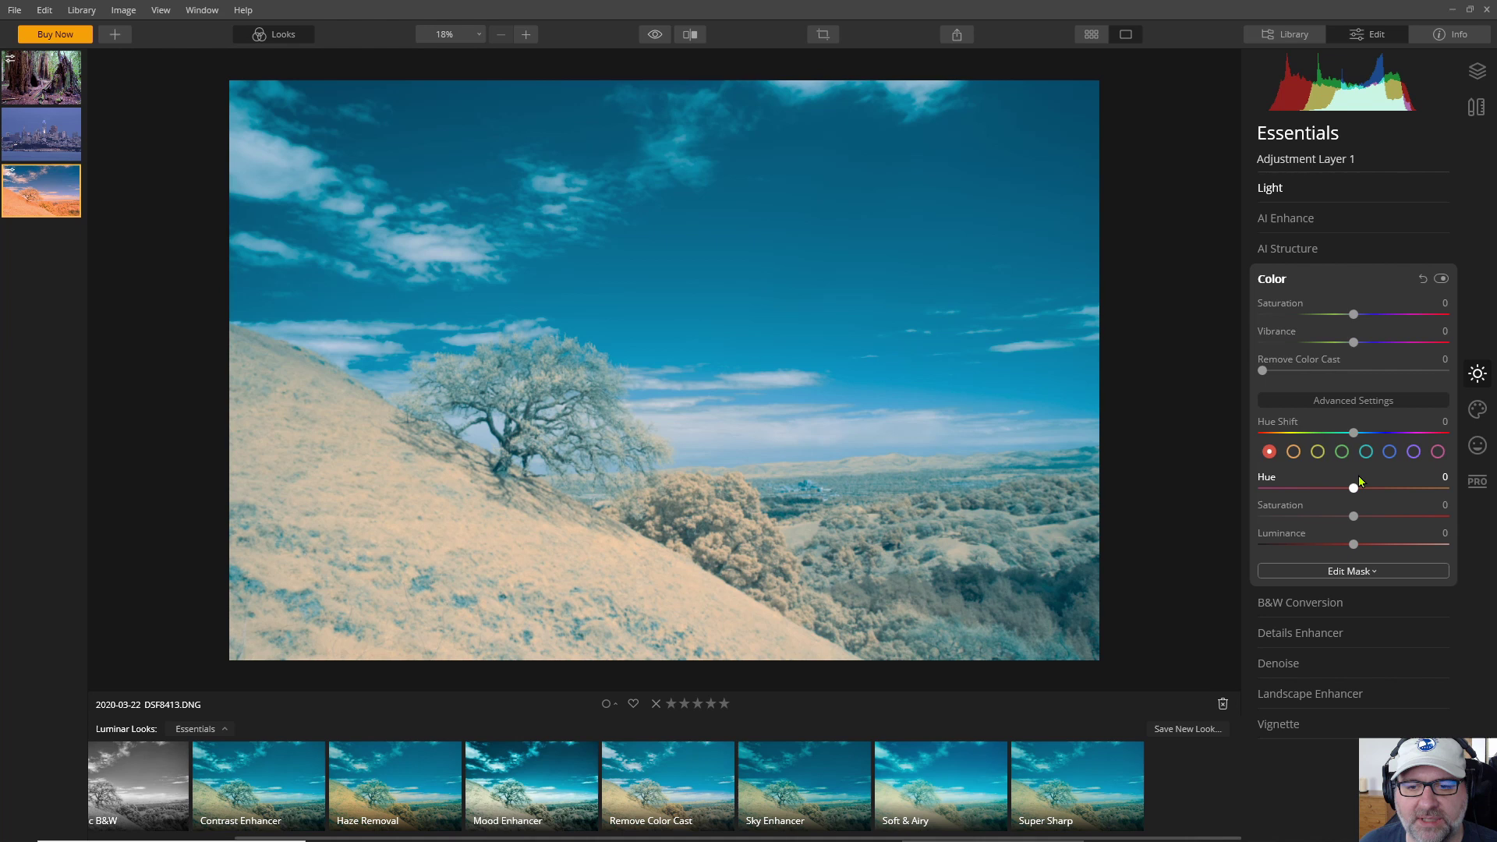
- Open Adjustment Layer 1's Color Enhancer tool from the Professional tool set
{"action": "left_click", "coordinate": [1479, 419]}
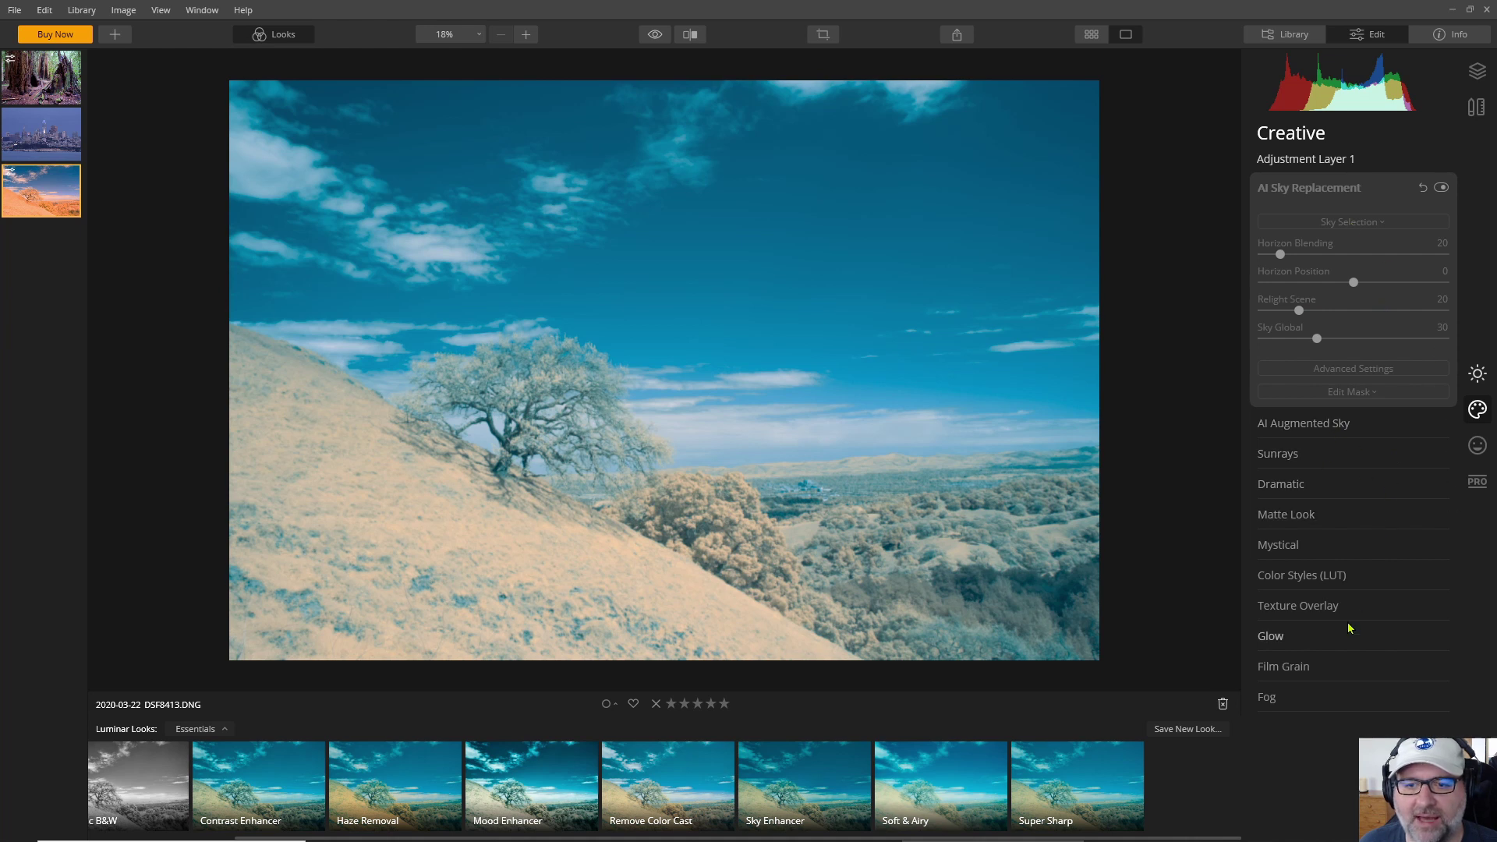
{"action": "left_click", "coordinate": [1471, 447]}
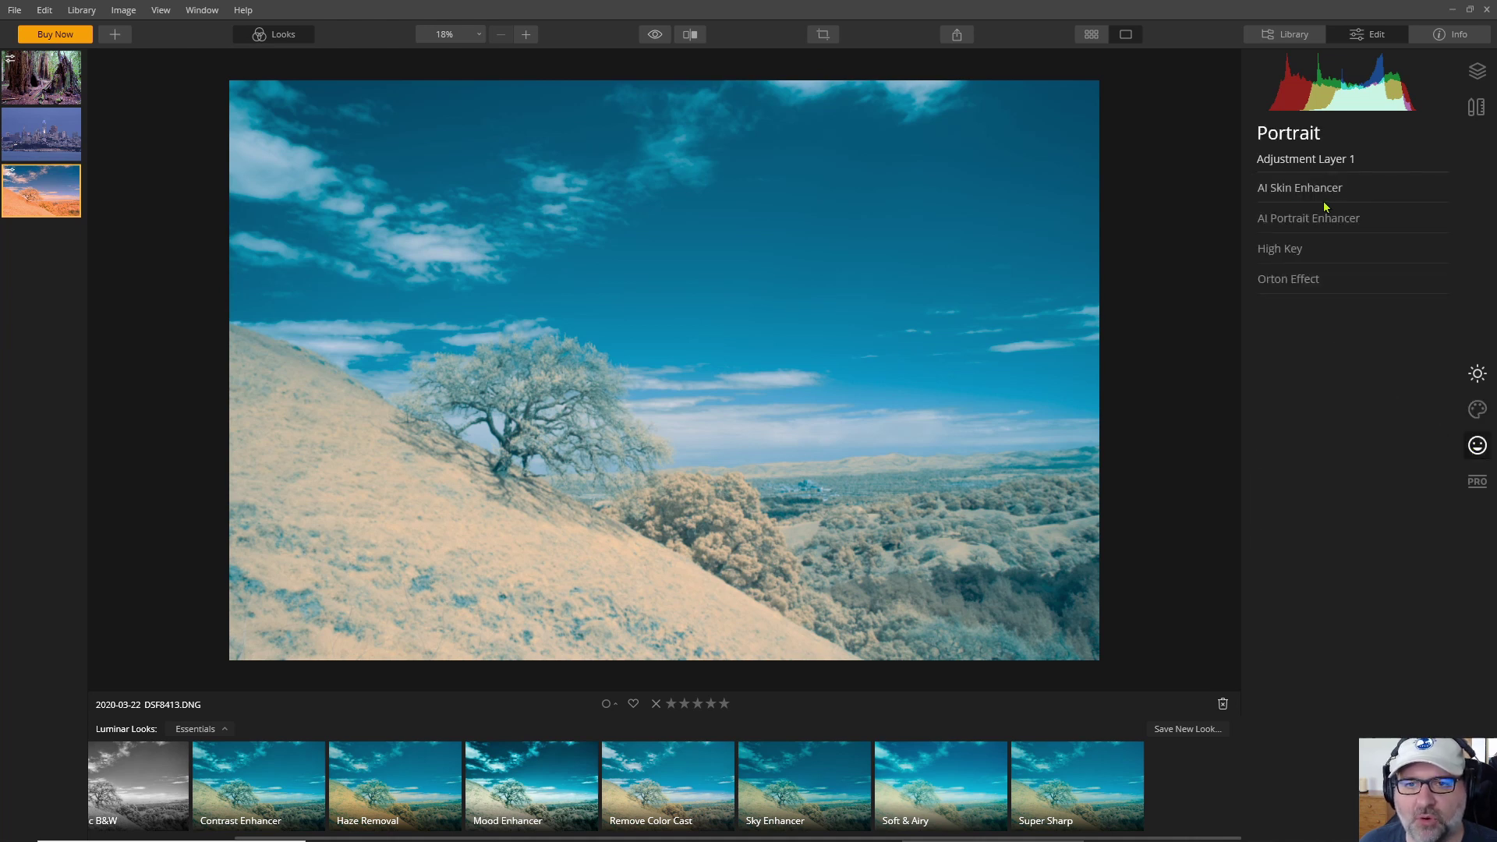
{"action": "left_click", "coordinate": [1485, 481]}
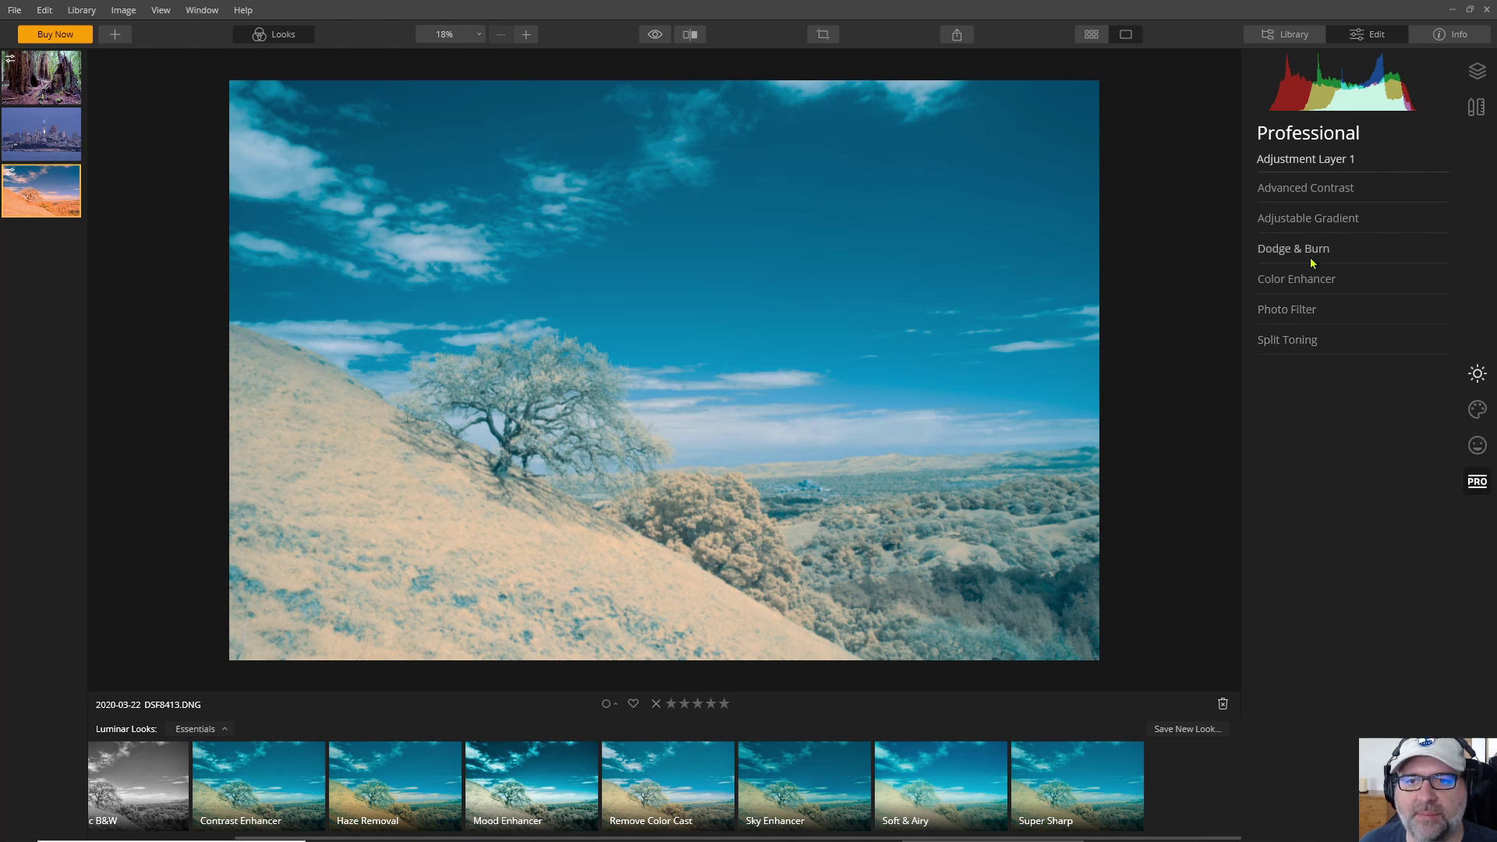
{"action": "left_click", "coordinate": [1331, 281]}
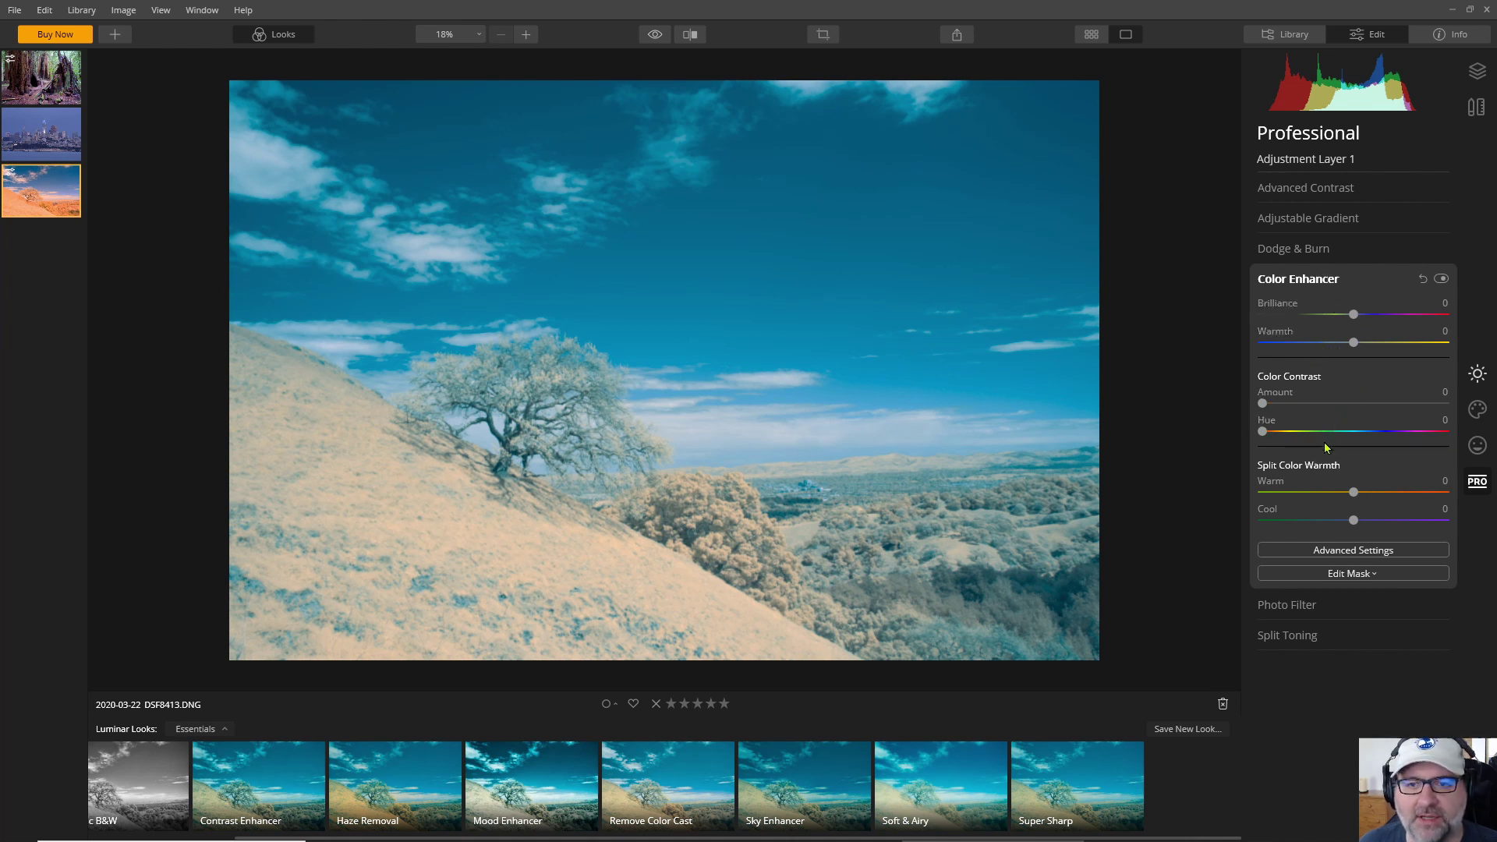
- In Color Enhancer Advanced Settings, set shadows to Magenta-Green -16 and Cyan-Red -4
{"action": "left_click", "coordinate": [1367, 551]}
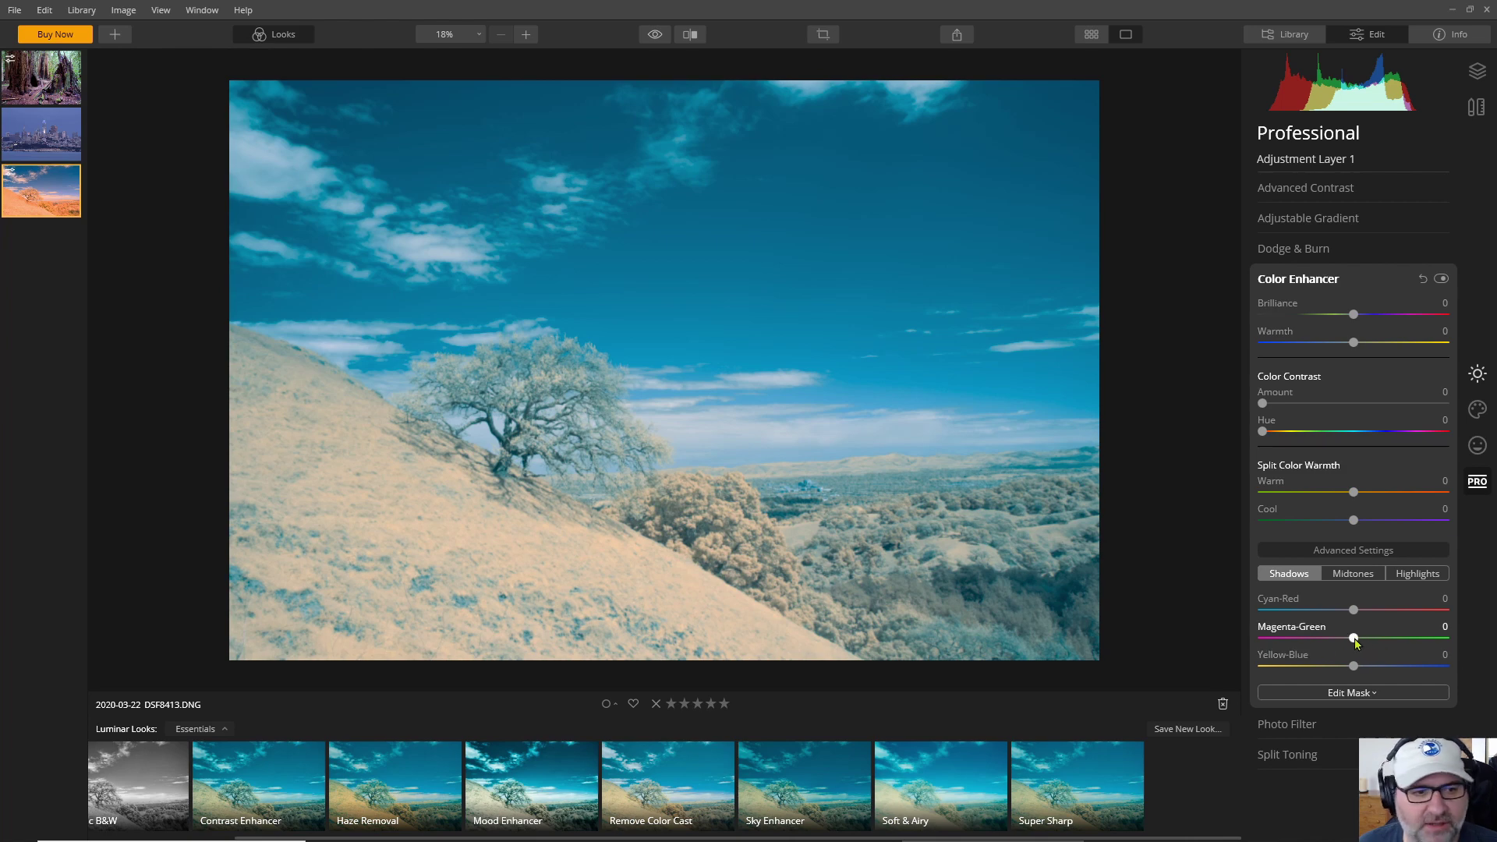
{"action": "mouse_move", "coordinate": [1354, 638]}
{"action": "left_mouse_down"}
{"action": "mouse_move", "coordinate": [1310, 641]}
{"action": "mouse_move", "coordinate": [1364, 668]}
{"action": "mouse_move", "coordinate": [1347, 666]}
{"action": "left_mouse_up"}
{"action": "mouse_move", "coordinate": [1353, 611]}
{"action": "left_mouse_down"}
{"action": "mouse_move", "coordinate": [1335, 612]}
{"action": "mouse_move", "coordinate": [1359, 610]}
{"action": "left_mouse_up"}
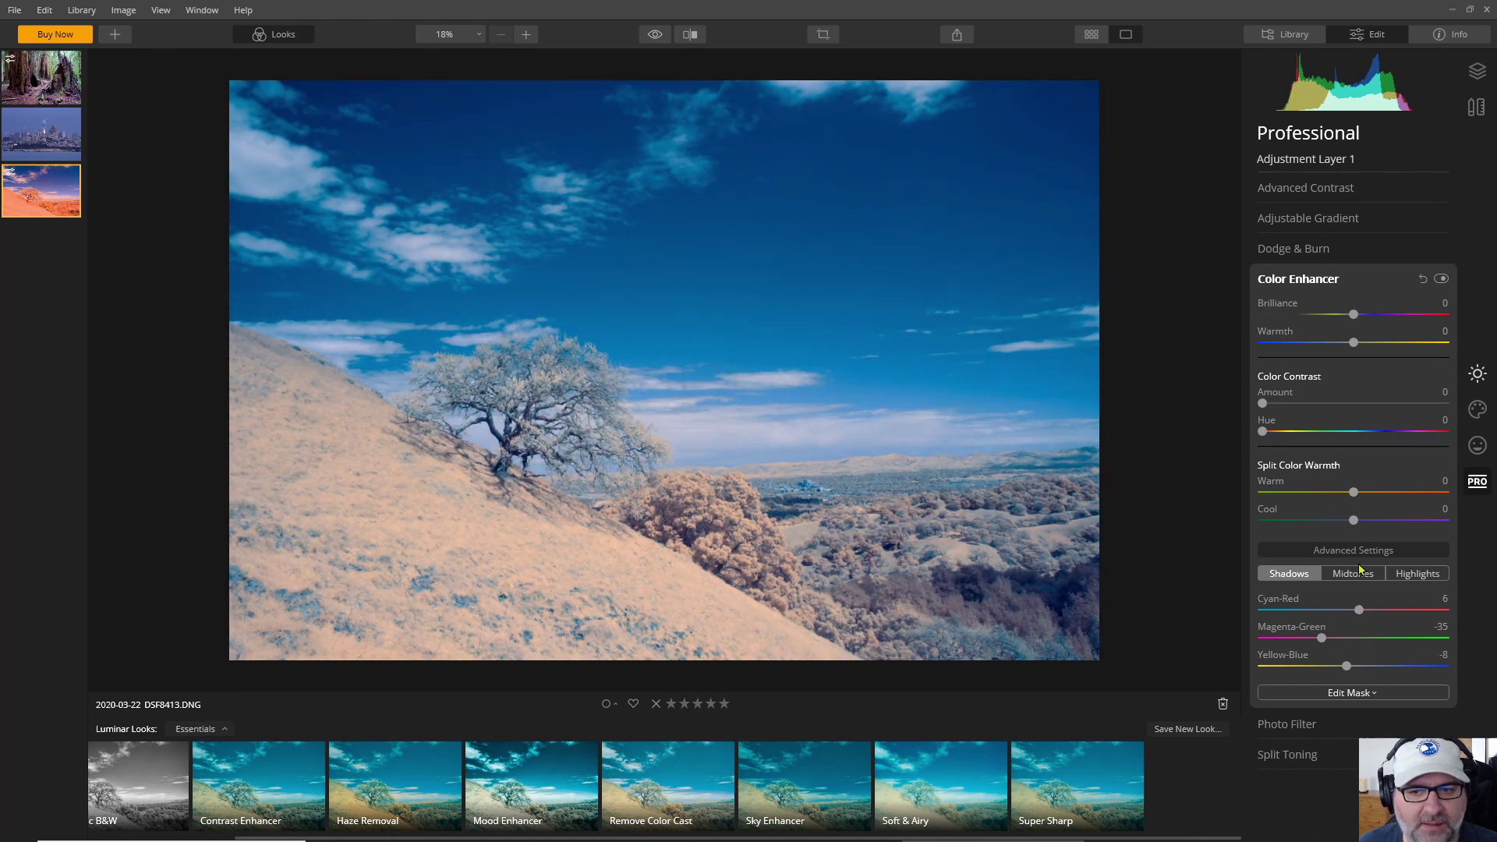
- Tint the highlights to Cyan-Red -11, Magenta-Green -6 and Yellow-Blue -3
{"action": "left_click", "coordinate": [1417, 574]}
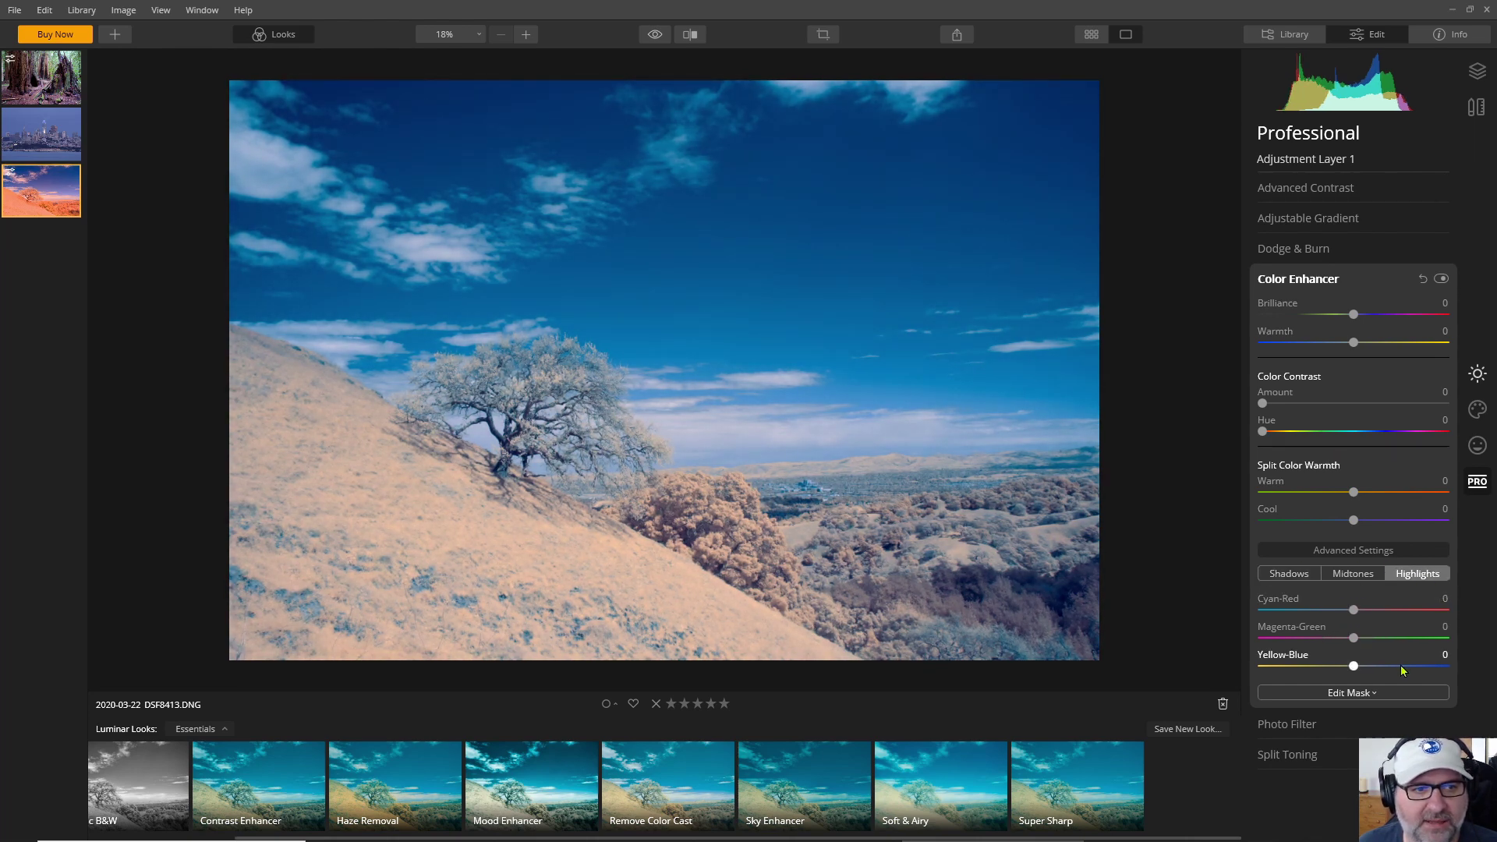
{"action": "mouse_move", "coordinate": [1353, 639]}
{"action": "left_mouse_down"}
{"action": "mouse_move", "coordinate": [1335, 639]}
{"action": "mouse_move", "coordinate": [1349, 638]}
{"action": "left_mouse_up"}
{"action": "left_click", "coordinate": [1349, 638]}
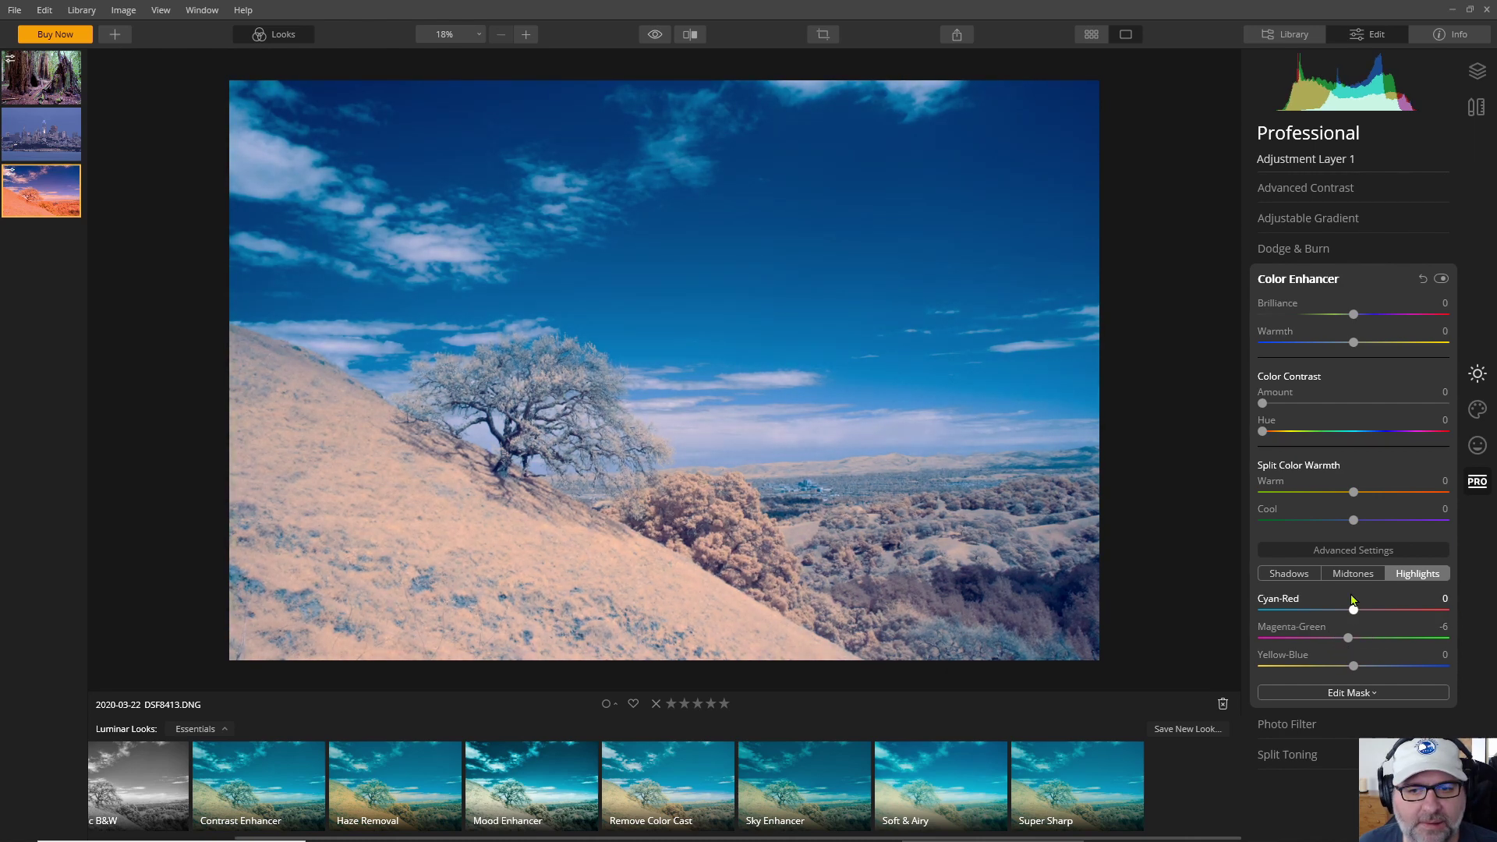
{"action": "left_click_drag", "start_coordinate": [1357, 614], "coordinate": [1342, 616]}
{"action": "left_click_drag", "start_coordinate": [1353, 668], "coordinate": [1351, 668]}
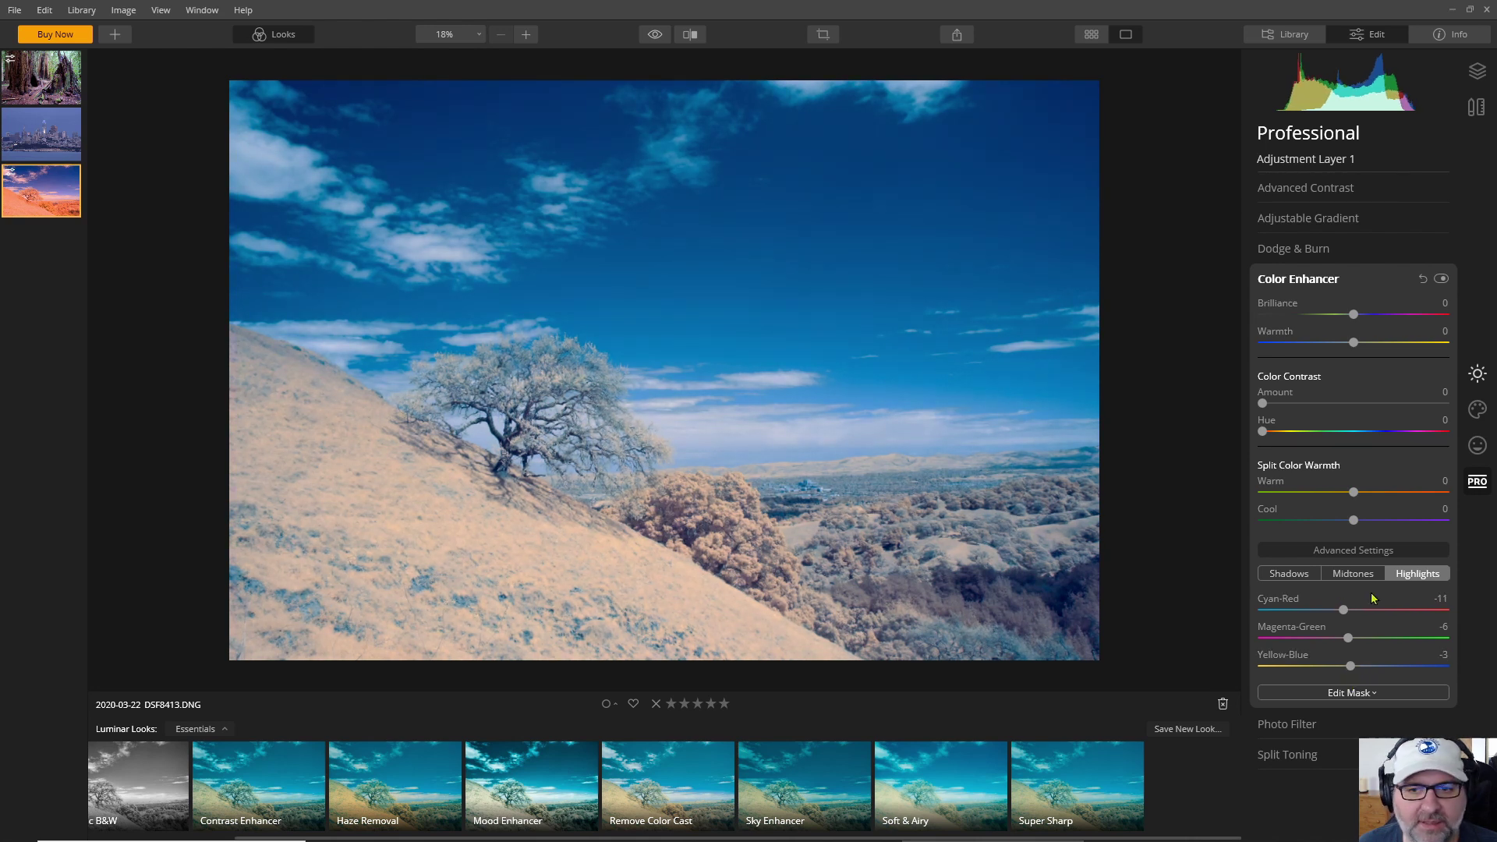
- Shift the midtones slightly toward blue, then show the Portrait tool set
{"action": "left_click", "coordinate": [1355, 575]}
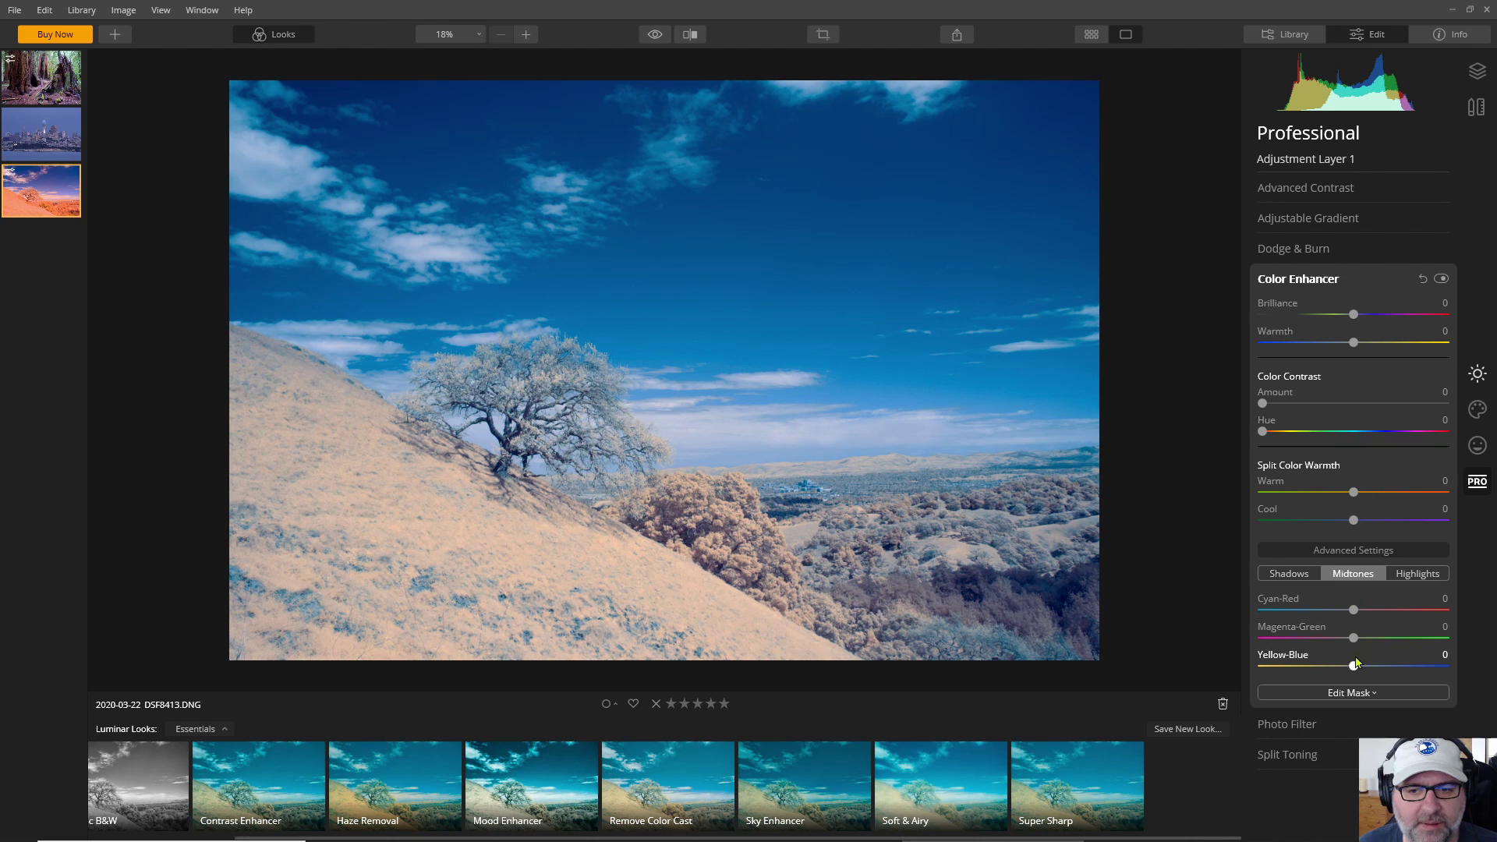
{"action": "mouse_move", "coordinate": [1356, 669]}
{"action": "left_mouse_down"}
{"action": "mouse_move", "coordinate": [1341, 669]}
{"action": "mouse_move", "coordinate": [1351, 652]}
{"action": "left_mouse_up"}
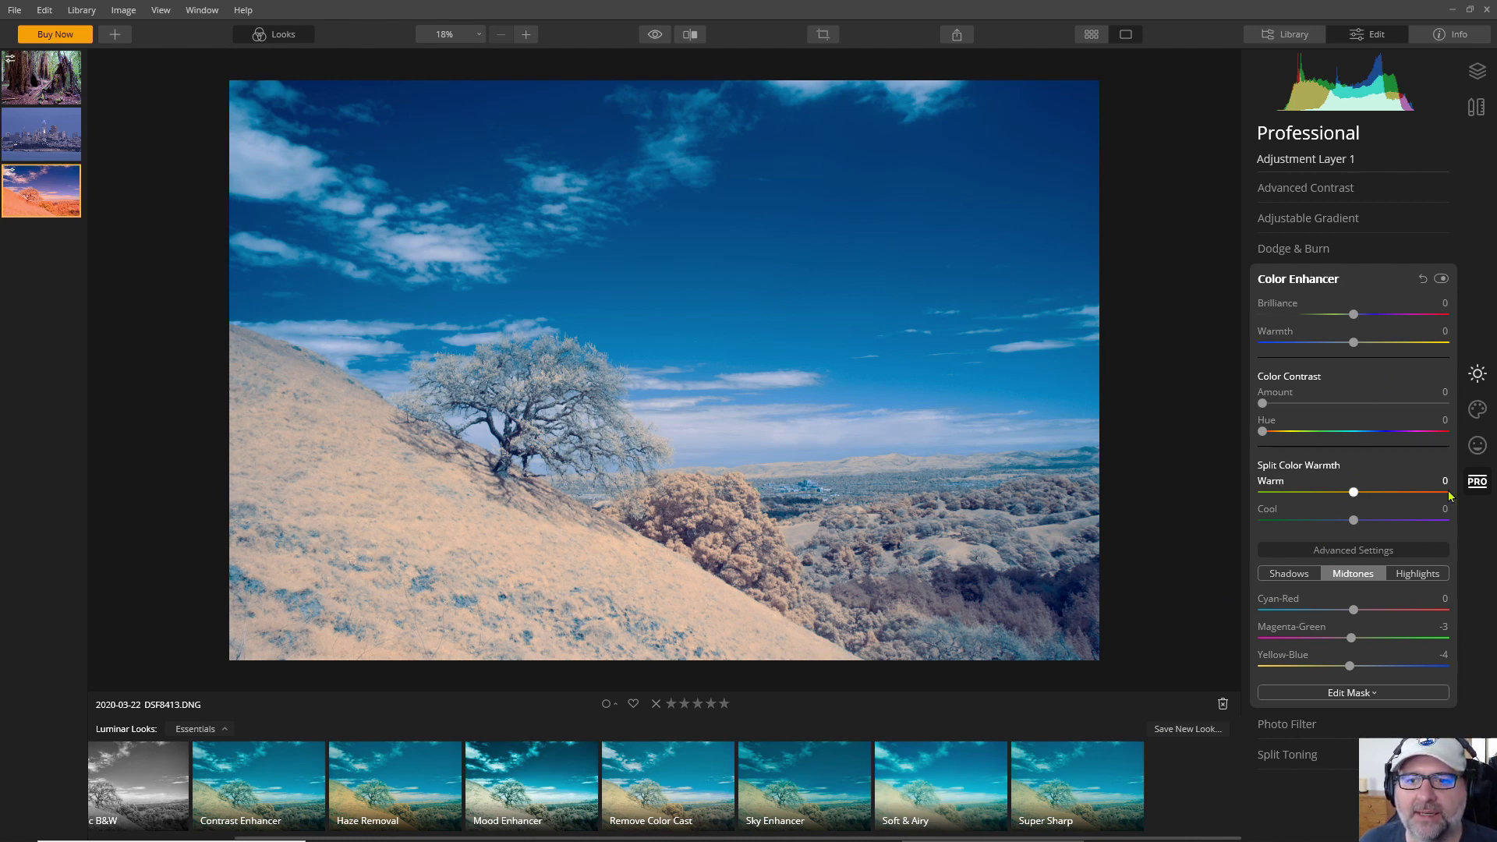
{"action": "key", "text": "ctrl+3"}
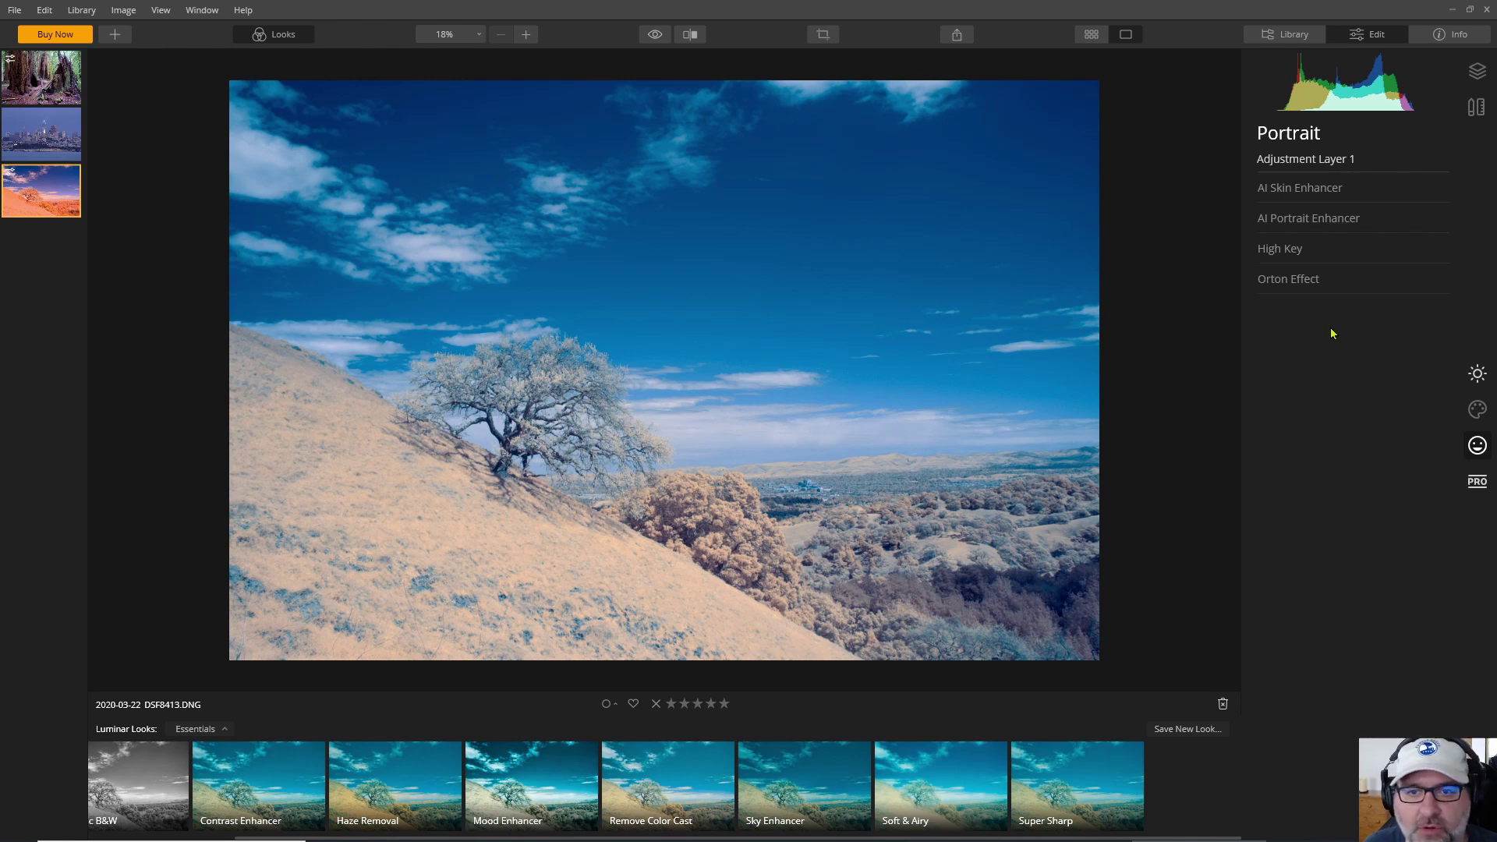
- Try an Orton Effect Amount, then reset it to 0
{"action": "left_click", "coordinate": [1297, 281]}
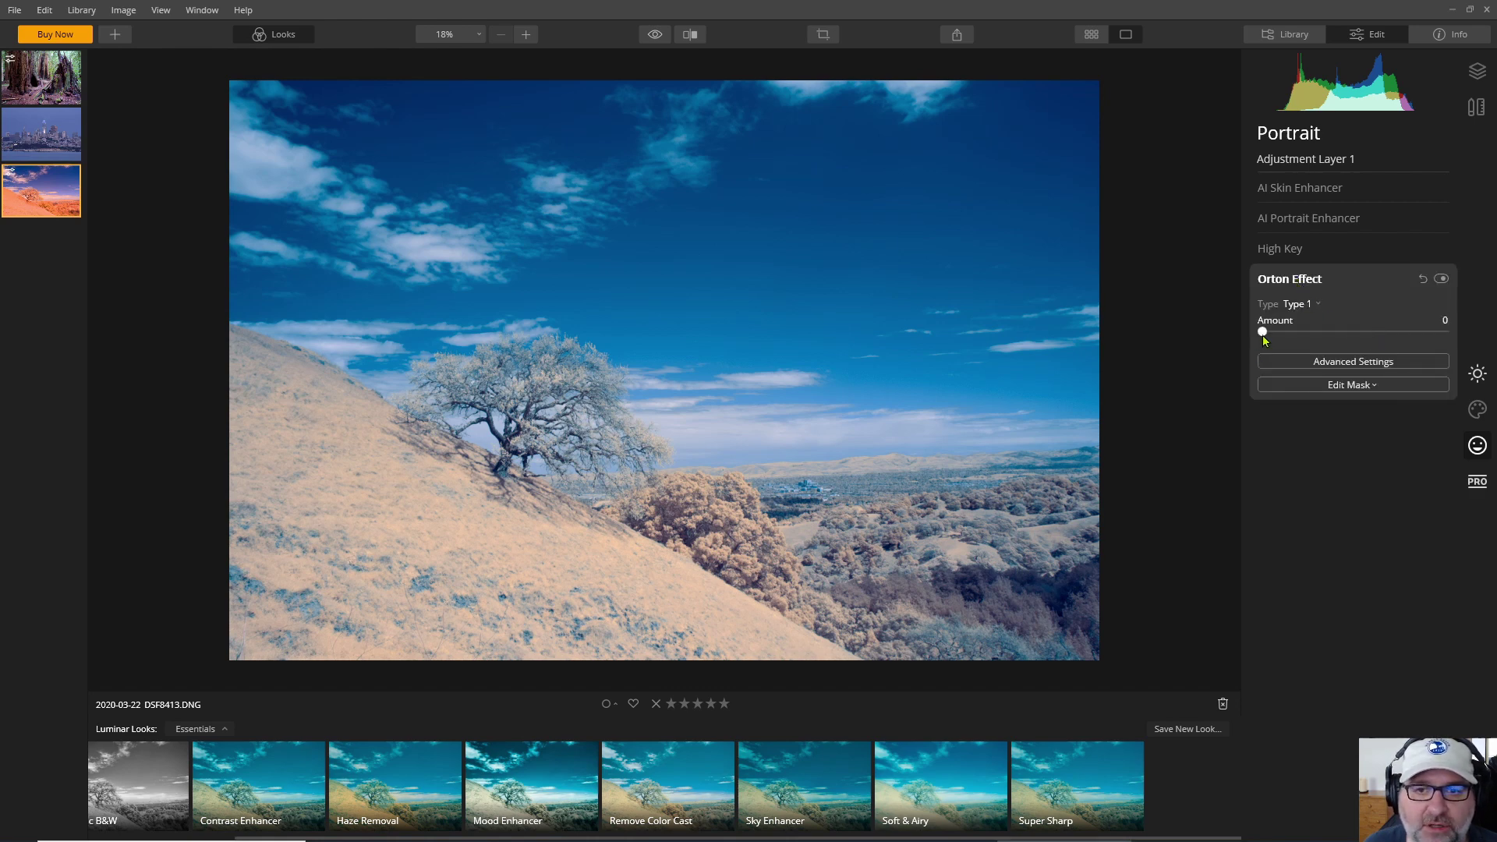
{"action": "left_click_drag", "start_coordinate": [1264, 334], "coordinate": [1422, 343]}
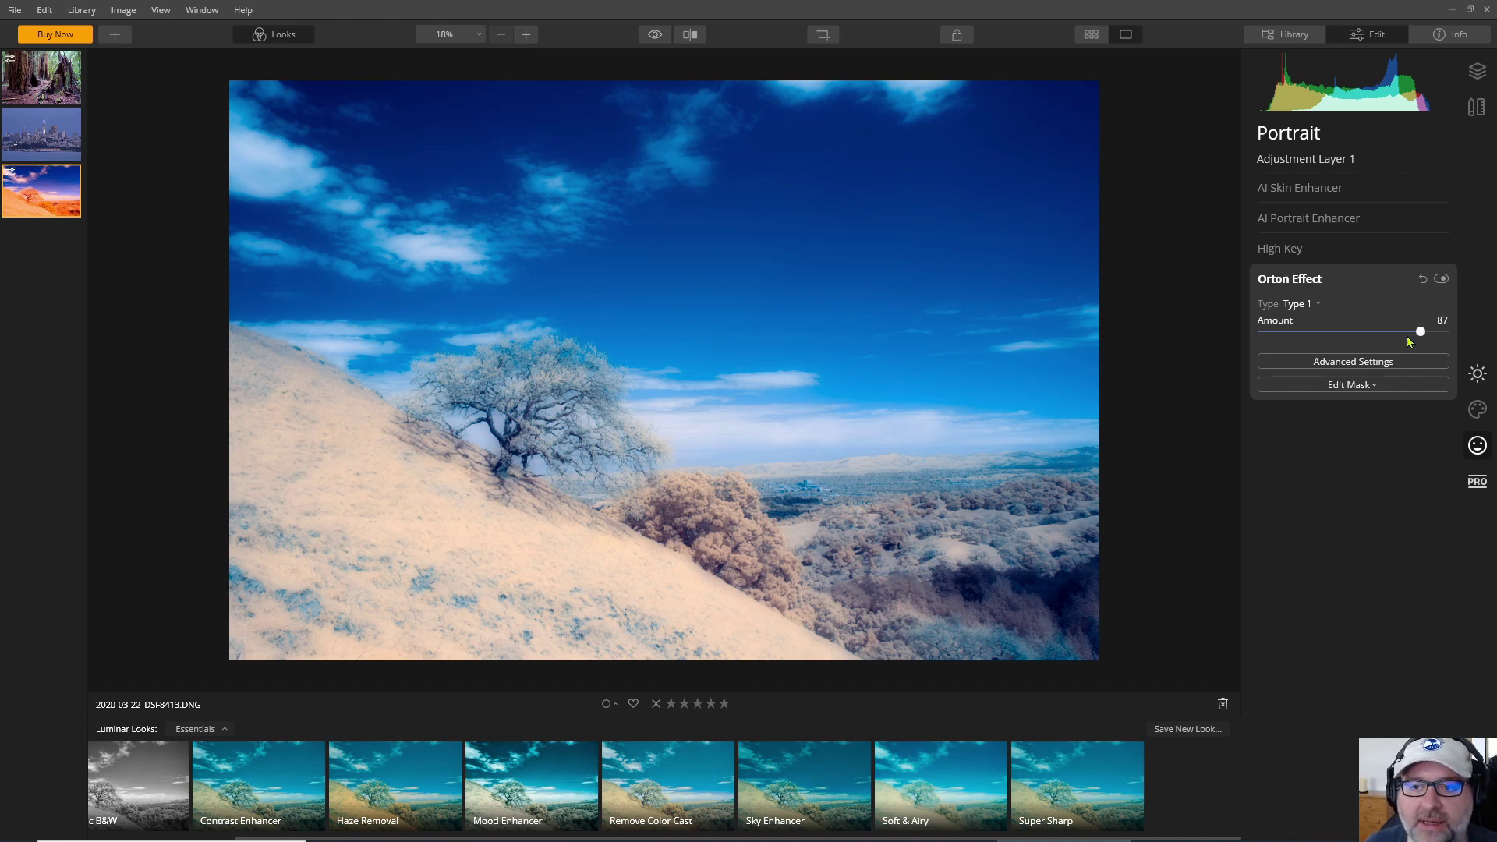
{"action": "double_click", "coordinate": [1415, 343]}
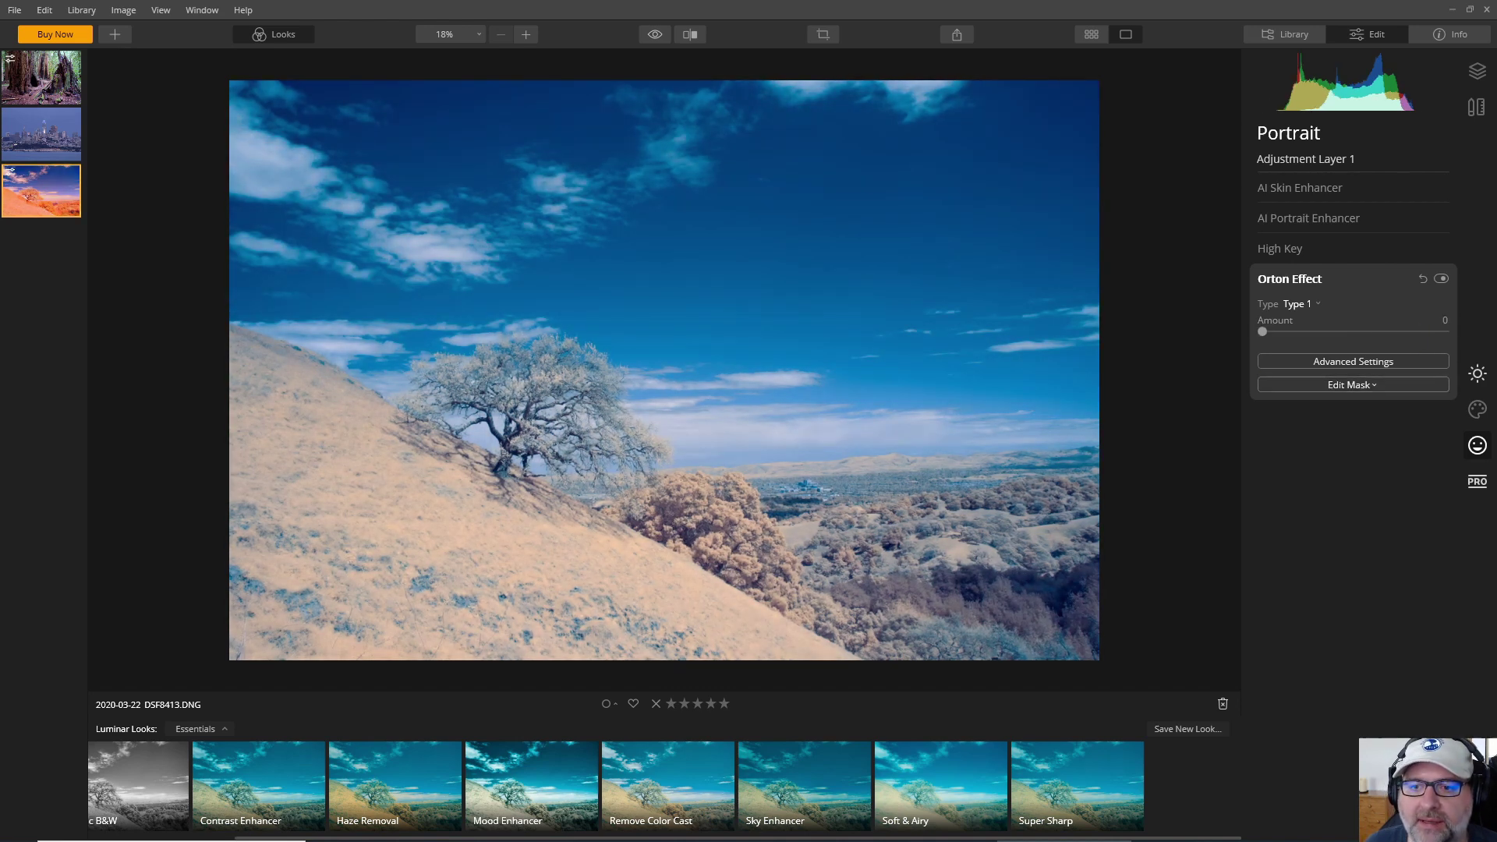
- In the Creative tools, preview a Glow Amount, remove it, and collapse Glow
{"action": "left_click", "coordinate": [1467, 416]}
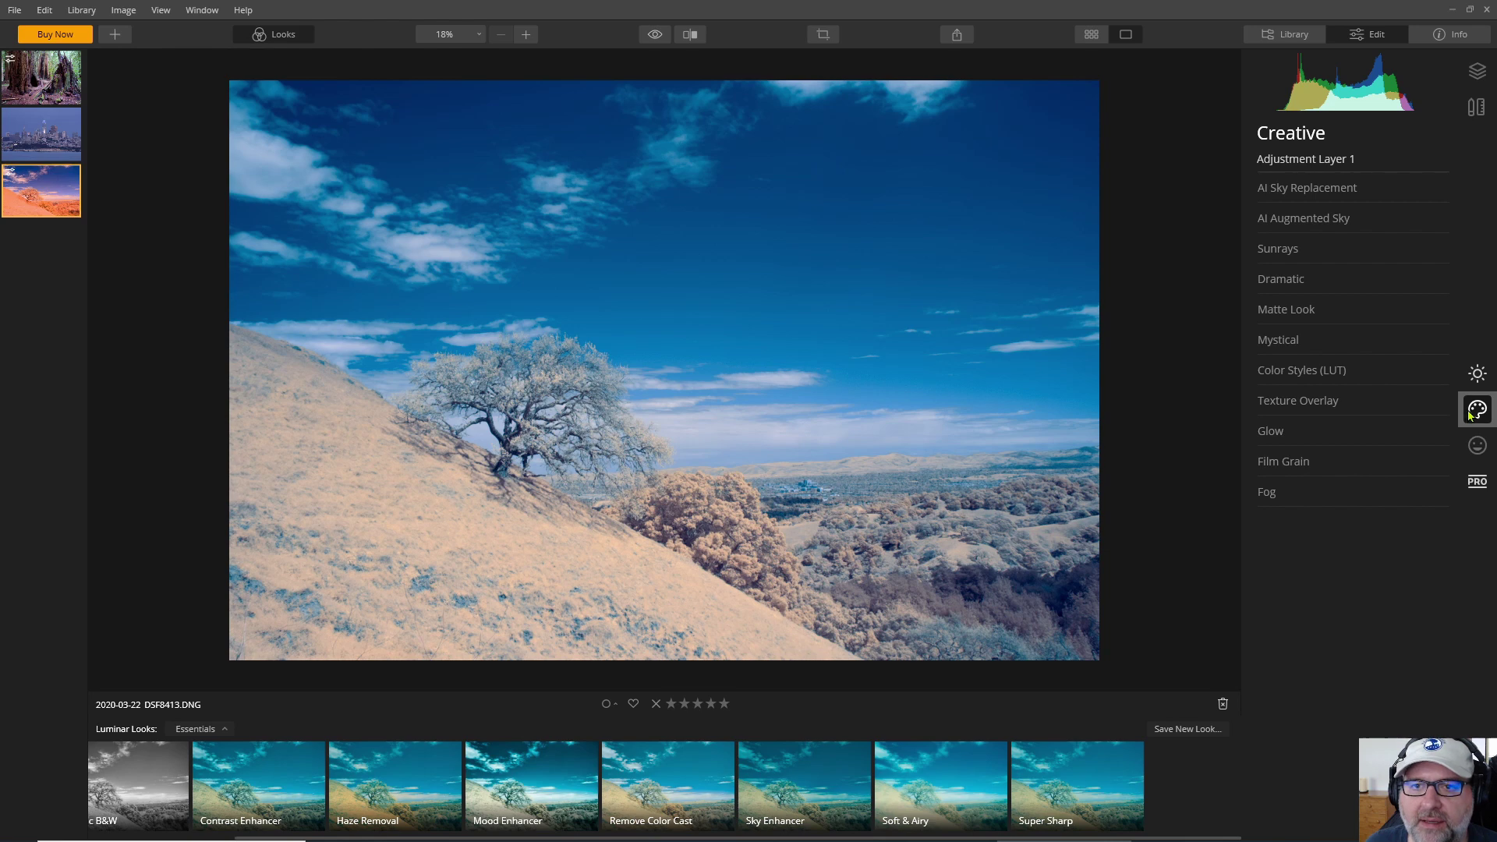
{"action": "left_click", "coordinate": [1308, 429]}
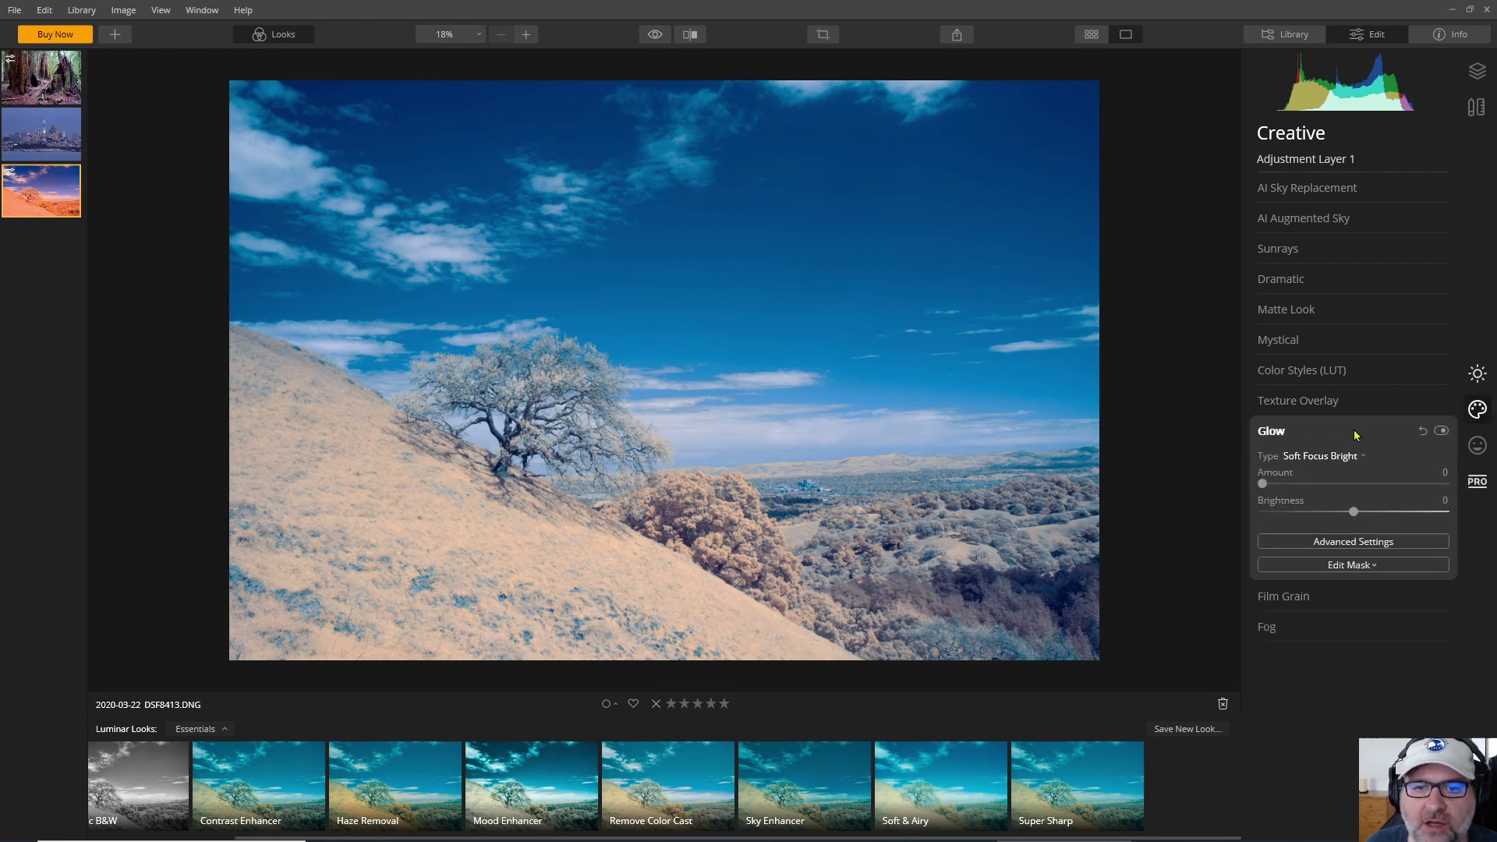
{"action": "mouse_move", "coordinate": [1264, 485]}
{"action": "left_mouse_down"}
{"action": "mouse_move", "coordinate": [1397, 485]}
{"action": "mouse_move", "coordinate": [1248, 495]}
{"action": "left_mouse_up"}
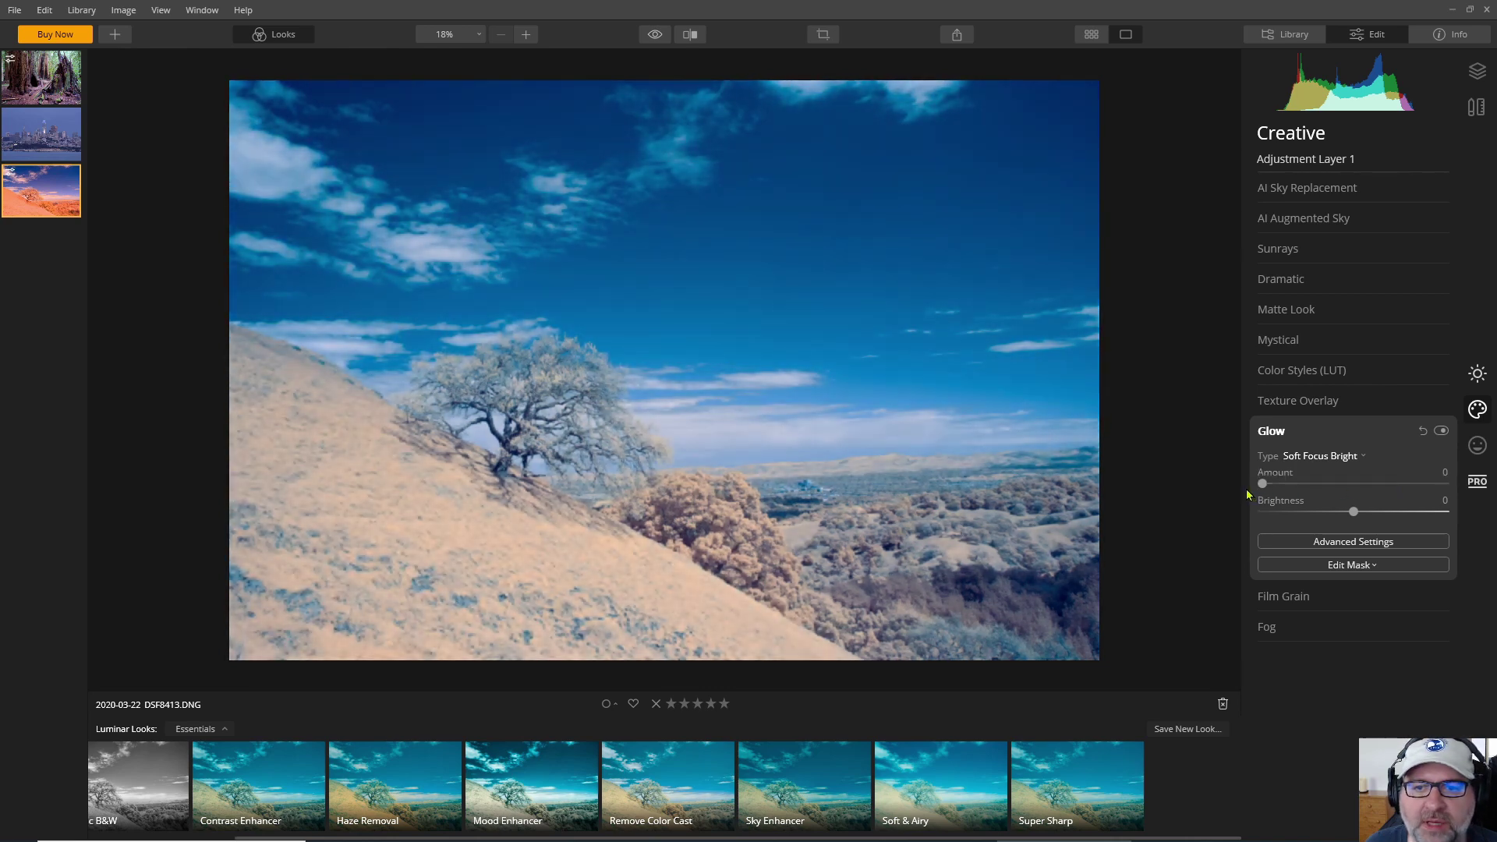
{"action": "left_click", "coordinate": [1313, 436]}
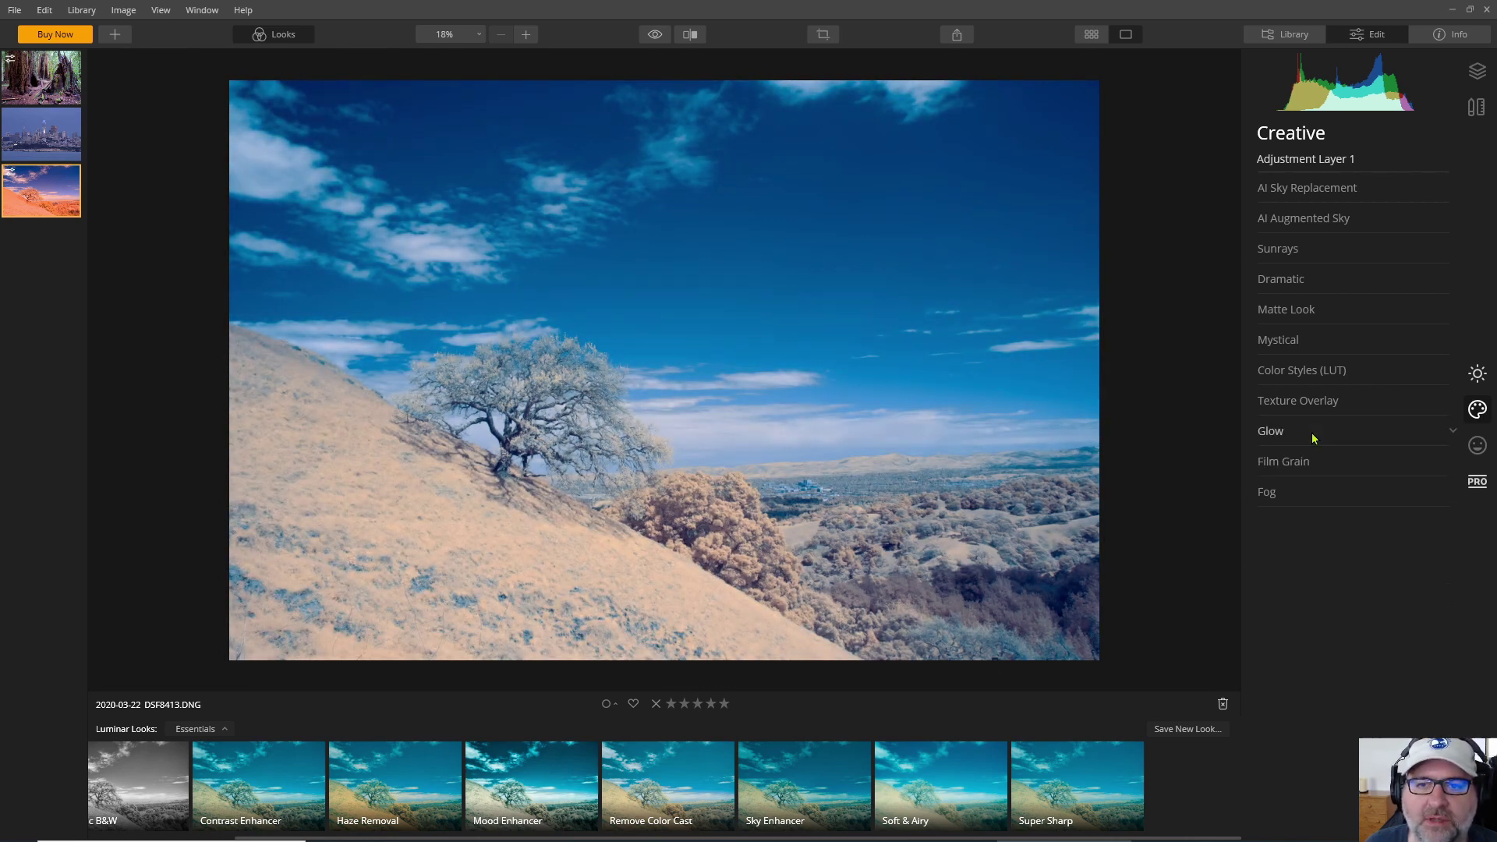
- Test Dramatic's Amount and leave it at 0, then show the Sunrays settings
{"action": "left_click", "coordinate": [1284, 281]}
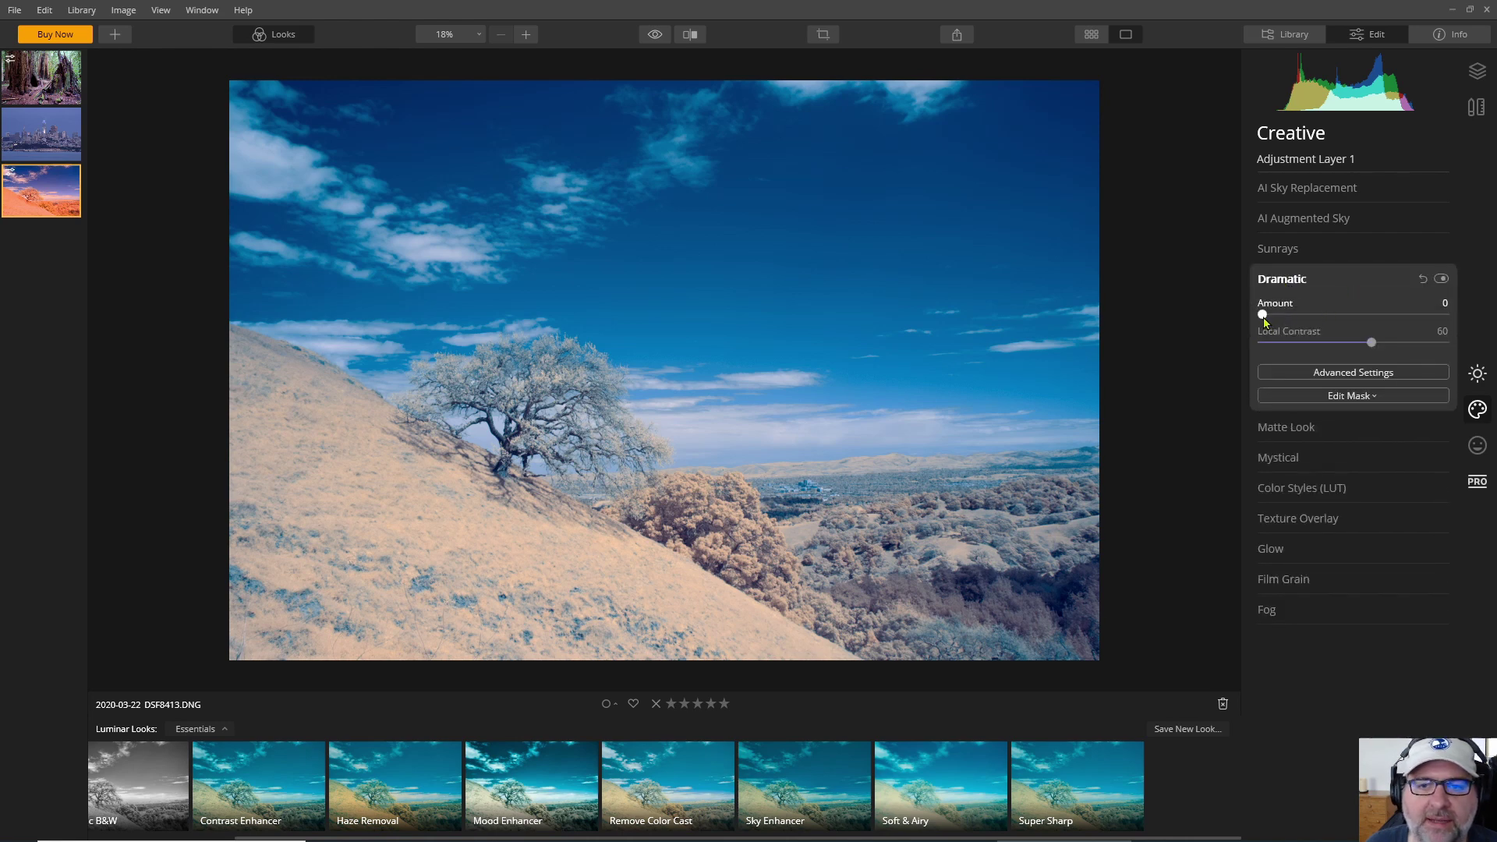
{"action": "mouse_move", "coordinate": [1264, 318]}
{"action": "left_mouse_down"}
{"action": "mouse_move", "coordinate": [1370, 322]}
{"action": "mouse_move", "coordinate": [1251, 324]}
{"action": "left_mouse_up"}
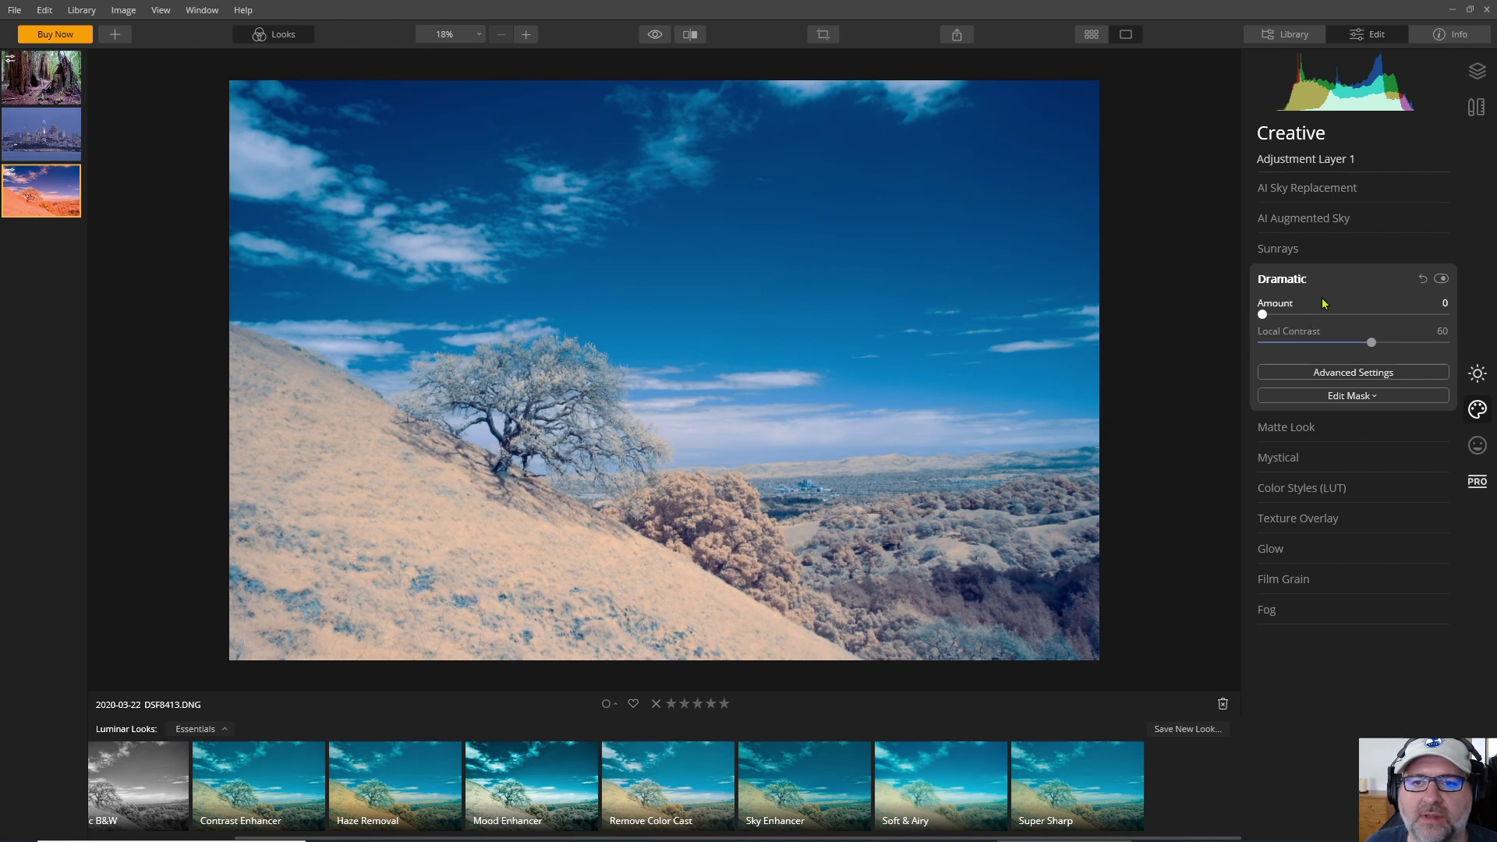
{"action": "left_click", "coordinate": [1316, 254]}
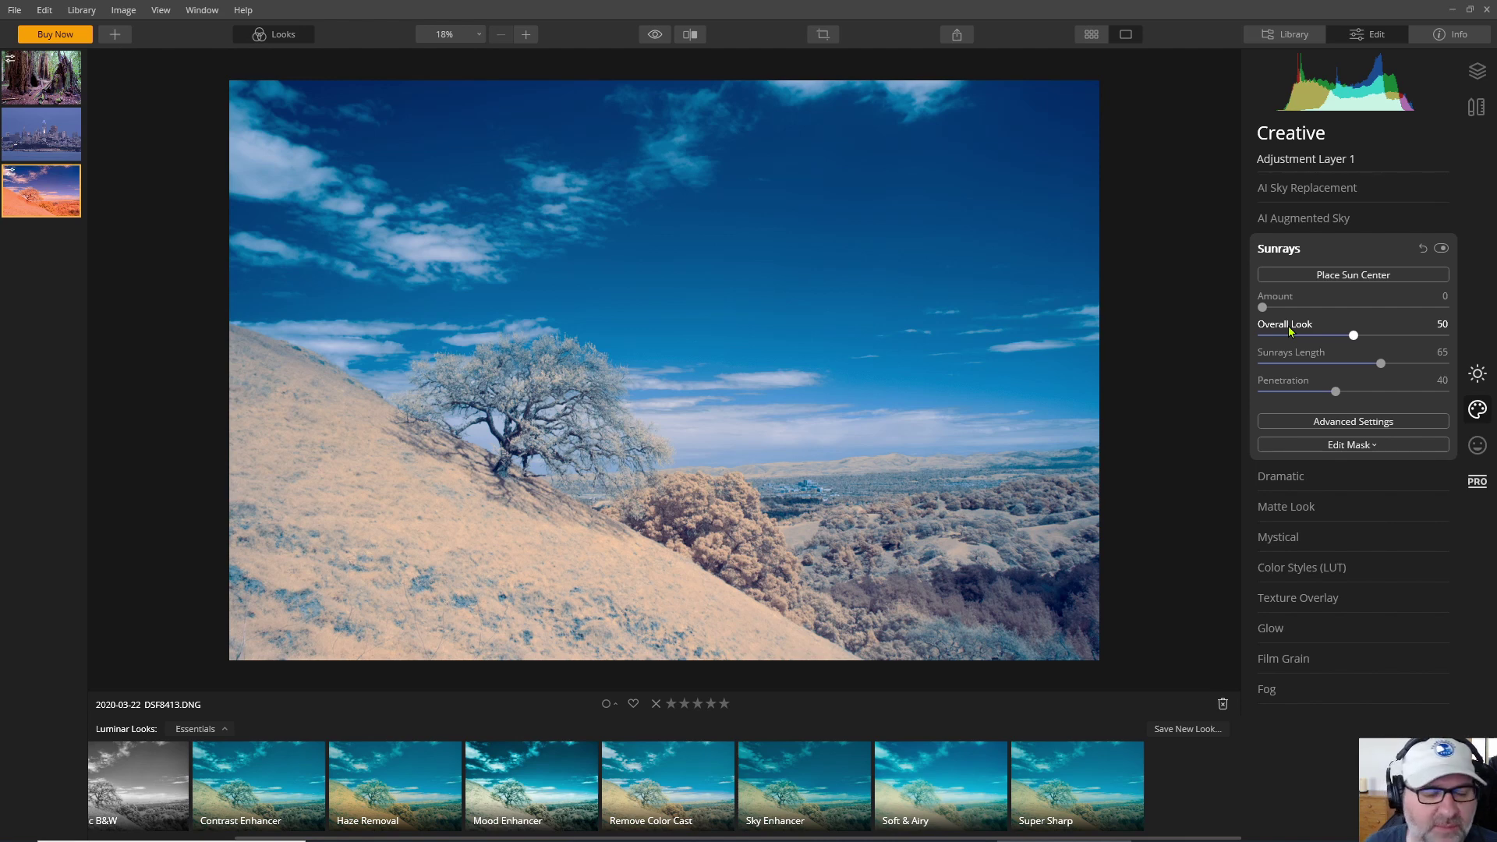
- Show the AI Sky Replacement settings without applying a new sky
{"action": "left_click", "coordinate": [1307, 188]}
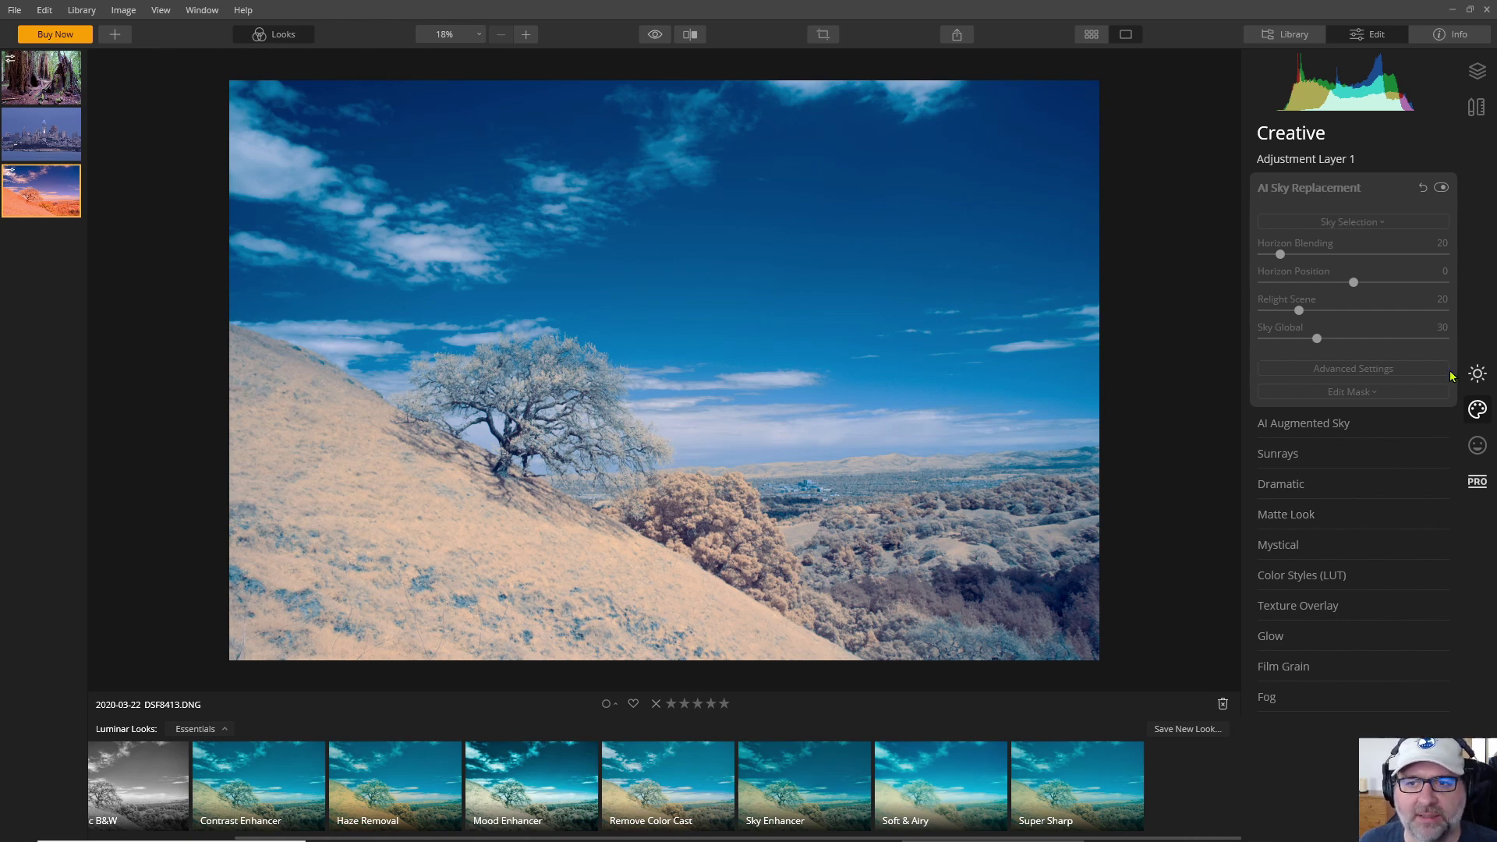
- Show the Essentials Light settings for Adjustment Layer 1, briefly checking Advanced Settings
{"action": "left_click", "coordinate": [1478, 374]}
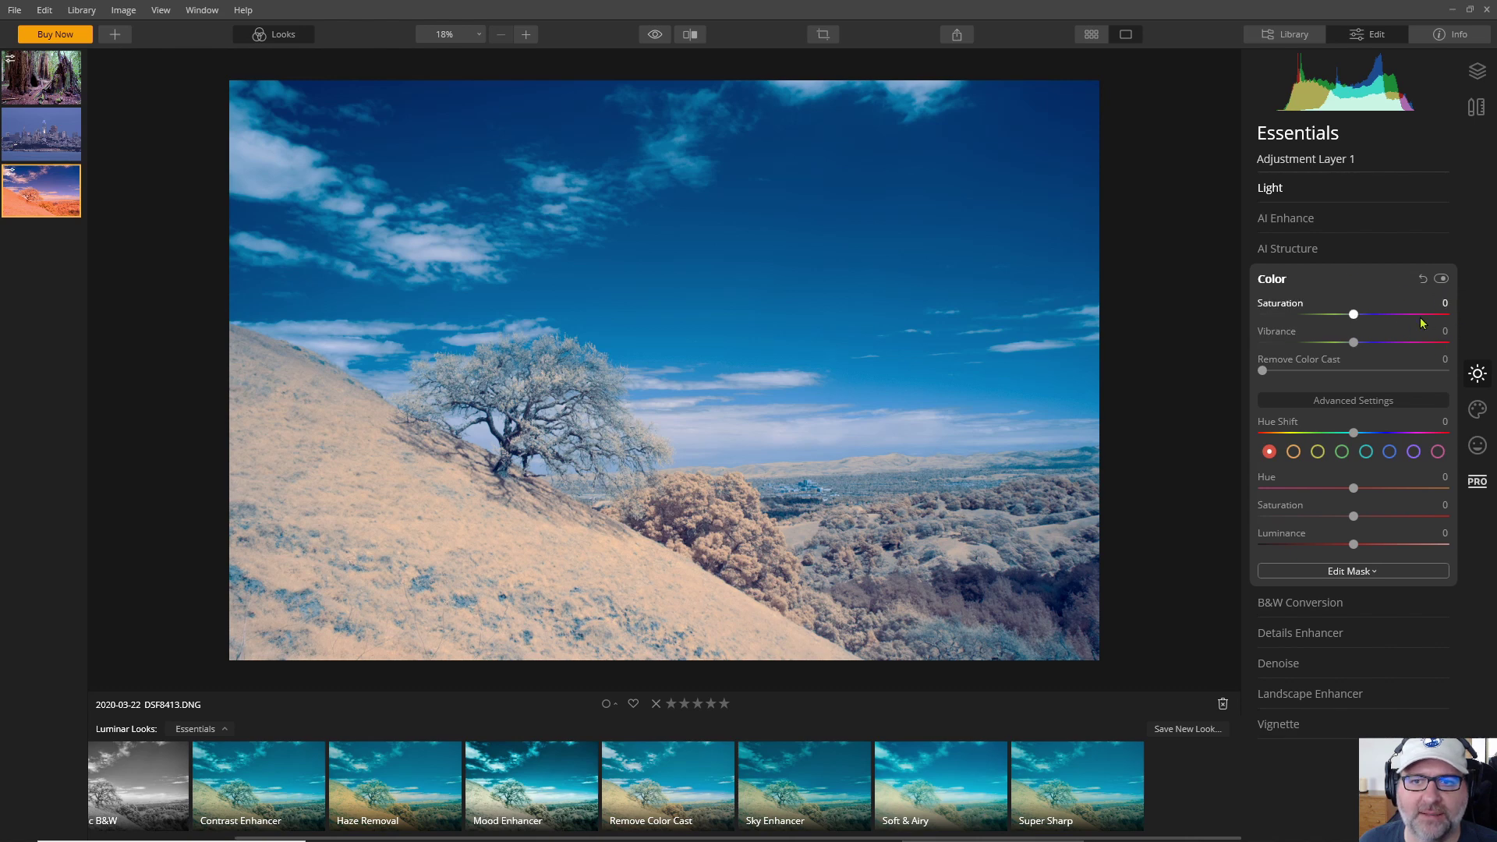
{"action": "left_click", "coordinate": [1334, 192]}
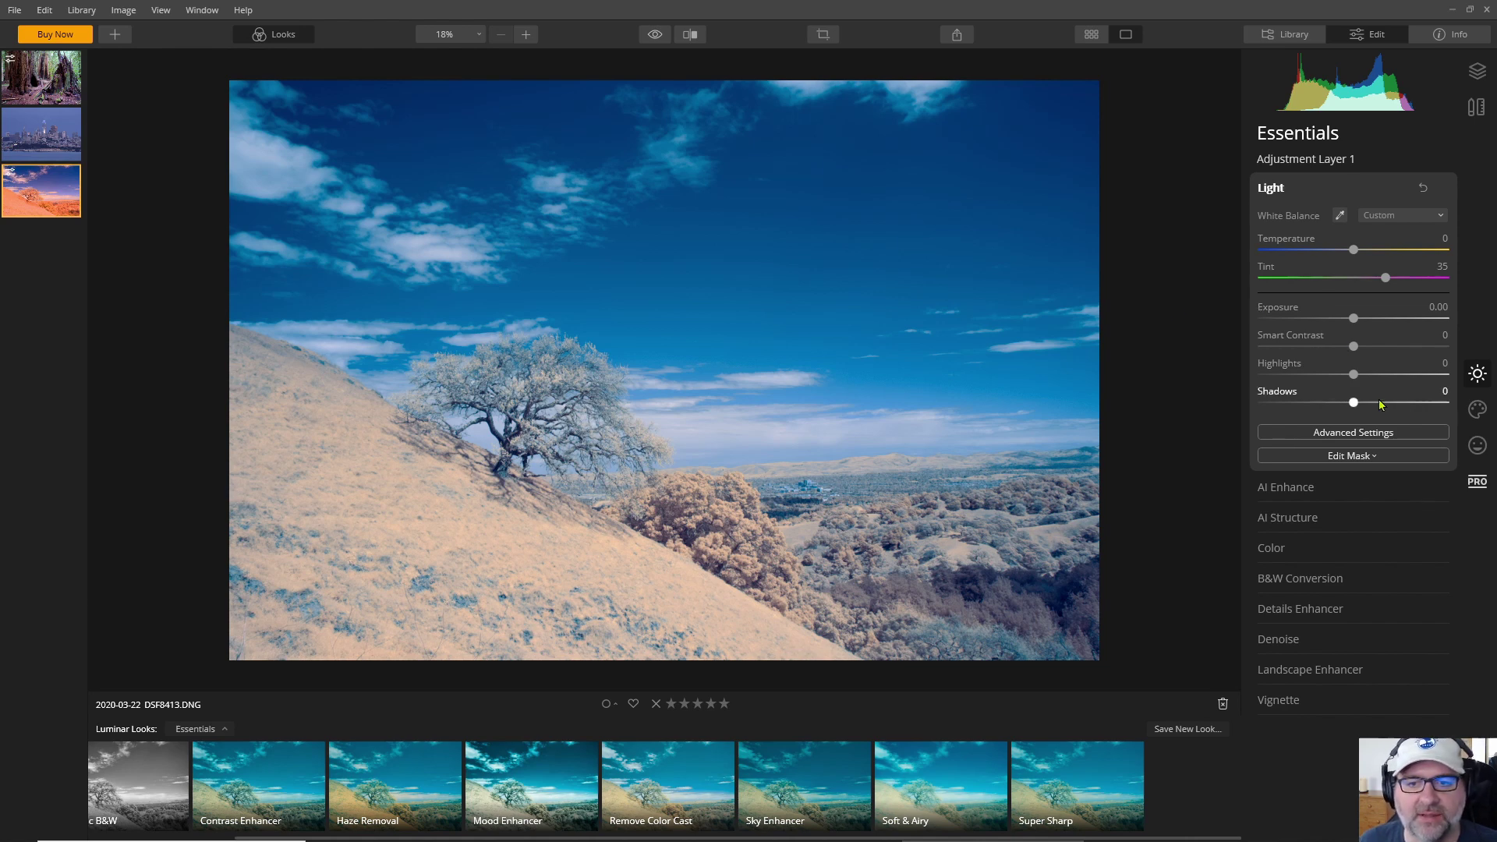
{"action": "left_click", "coordinate": [1370, 439]}
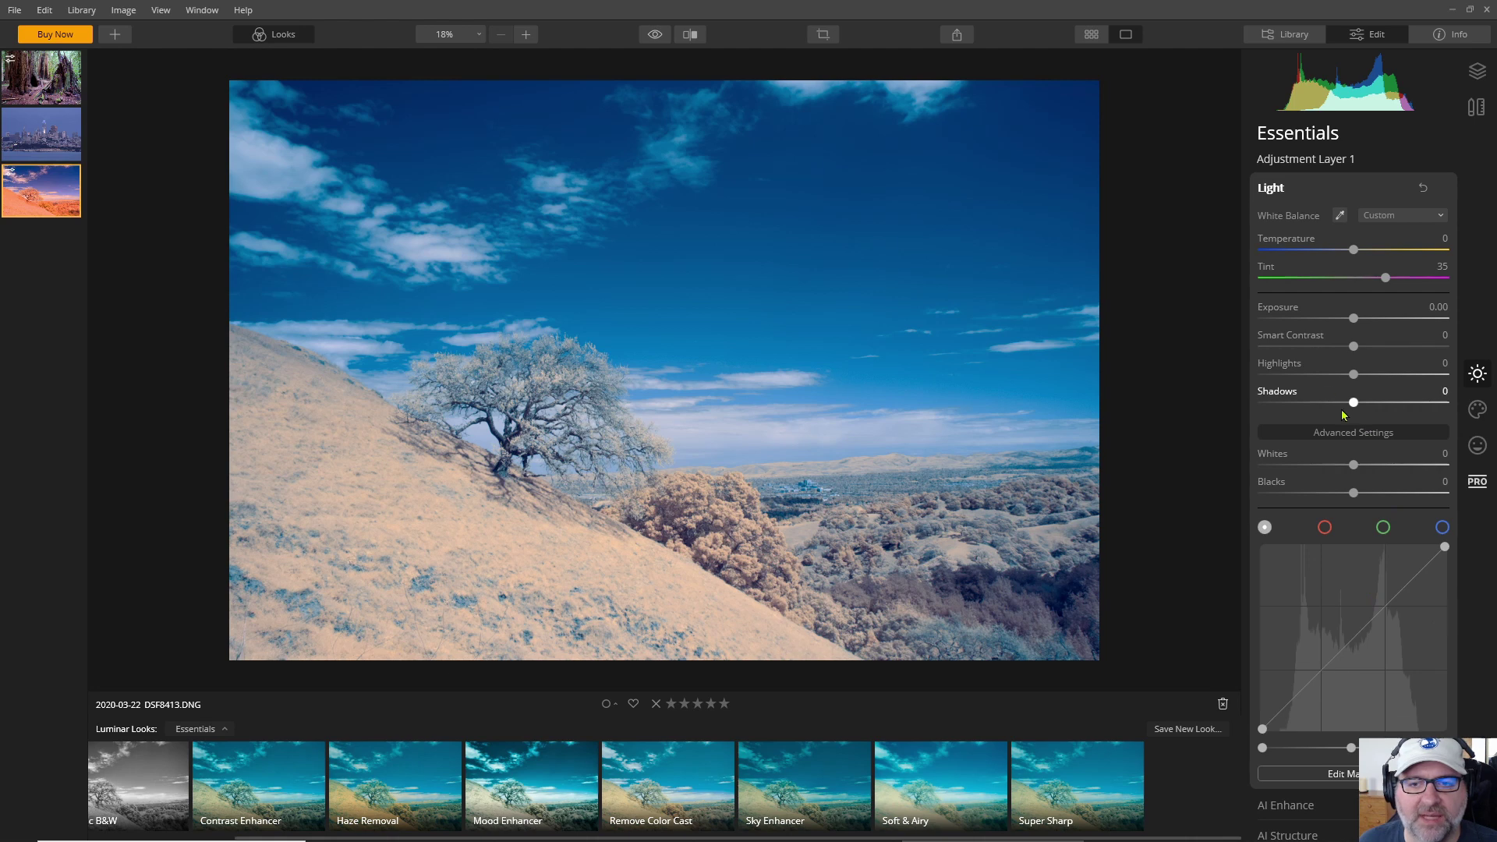
{"action": "left_click", "coordinate": [1365, 433]}
- Display the layer stack: Adjustment Layer 1 over Invert and the original DNG
{"action": "left_click", "coordinate": [1478, 71]}
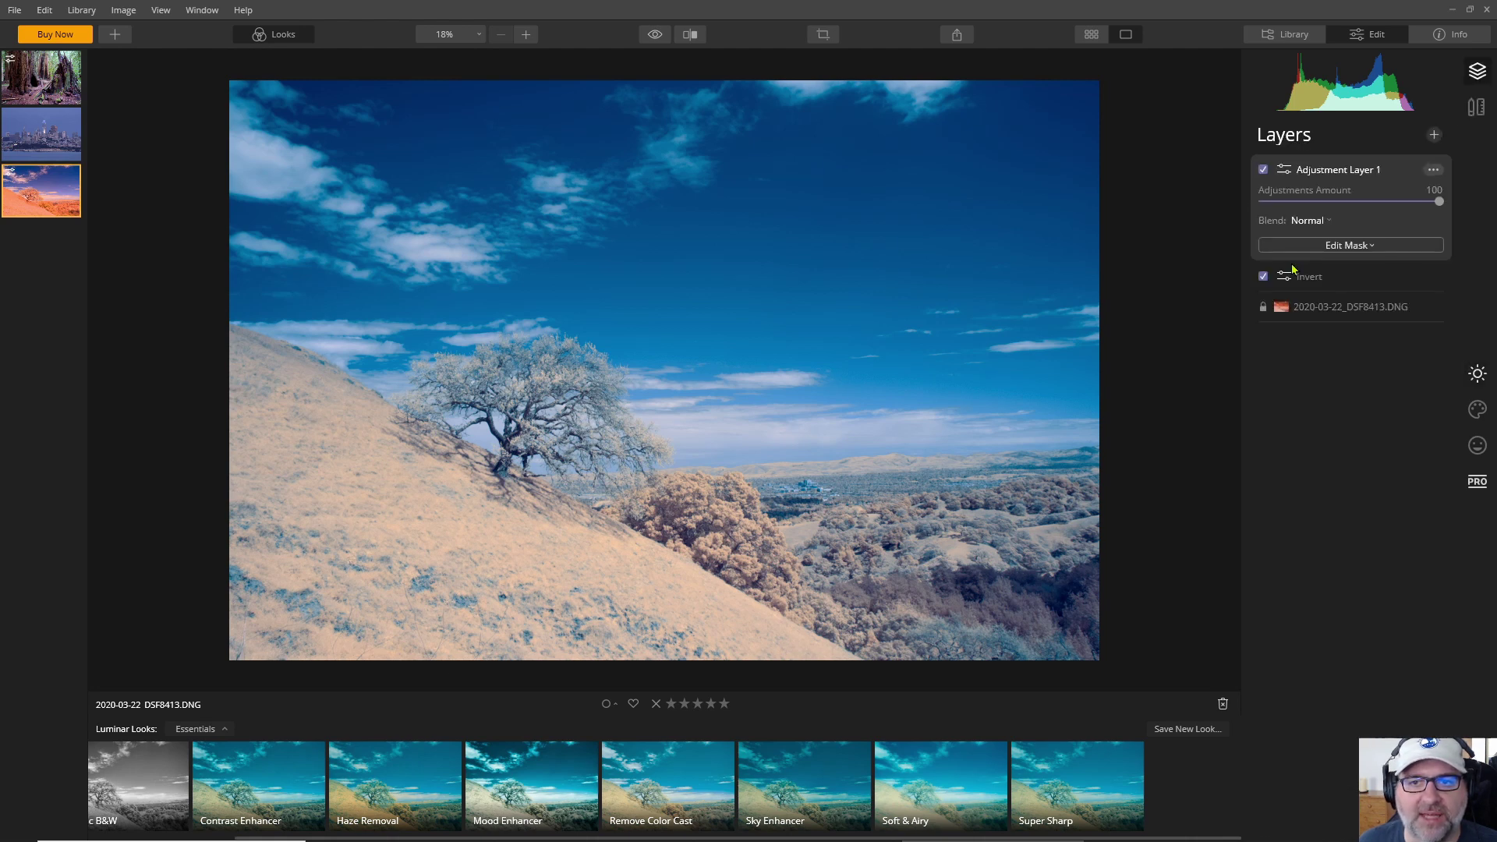